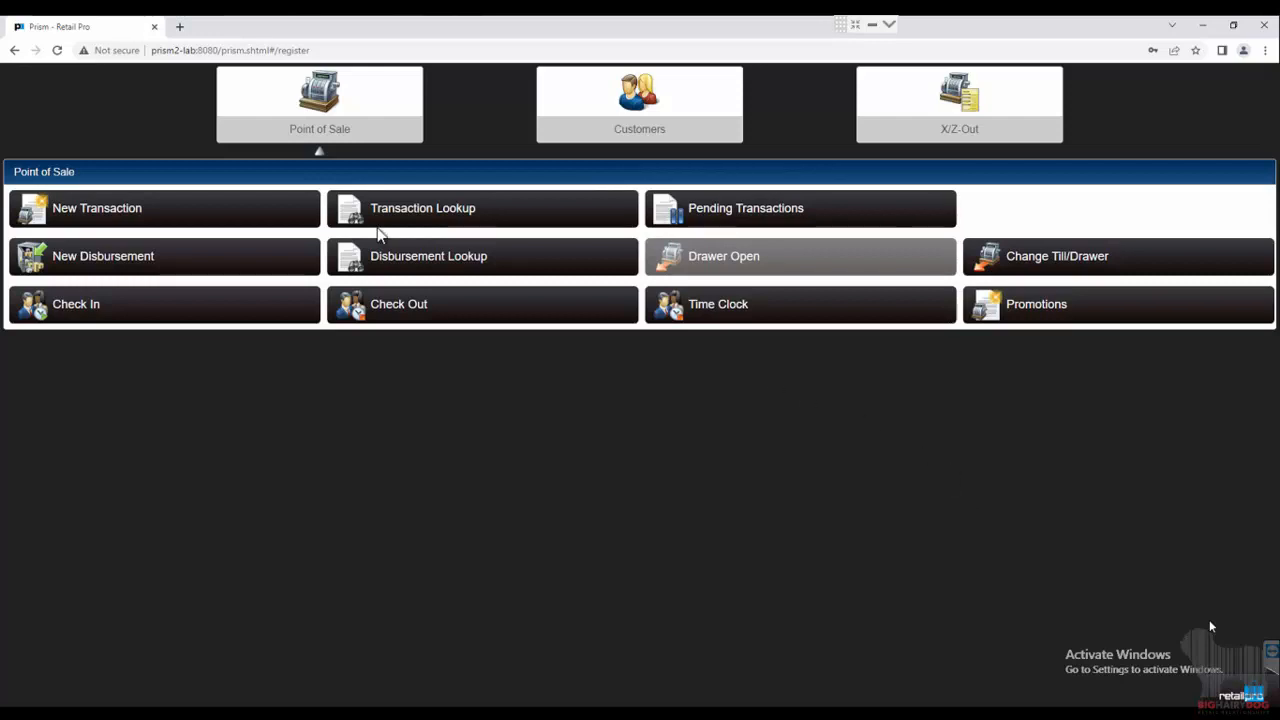
Start a new transaction as a customer order and assign the customer by looking up their full name
{"action": "left_click", "coordinate": [236, 208]}
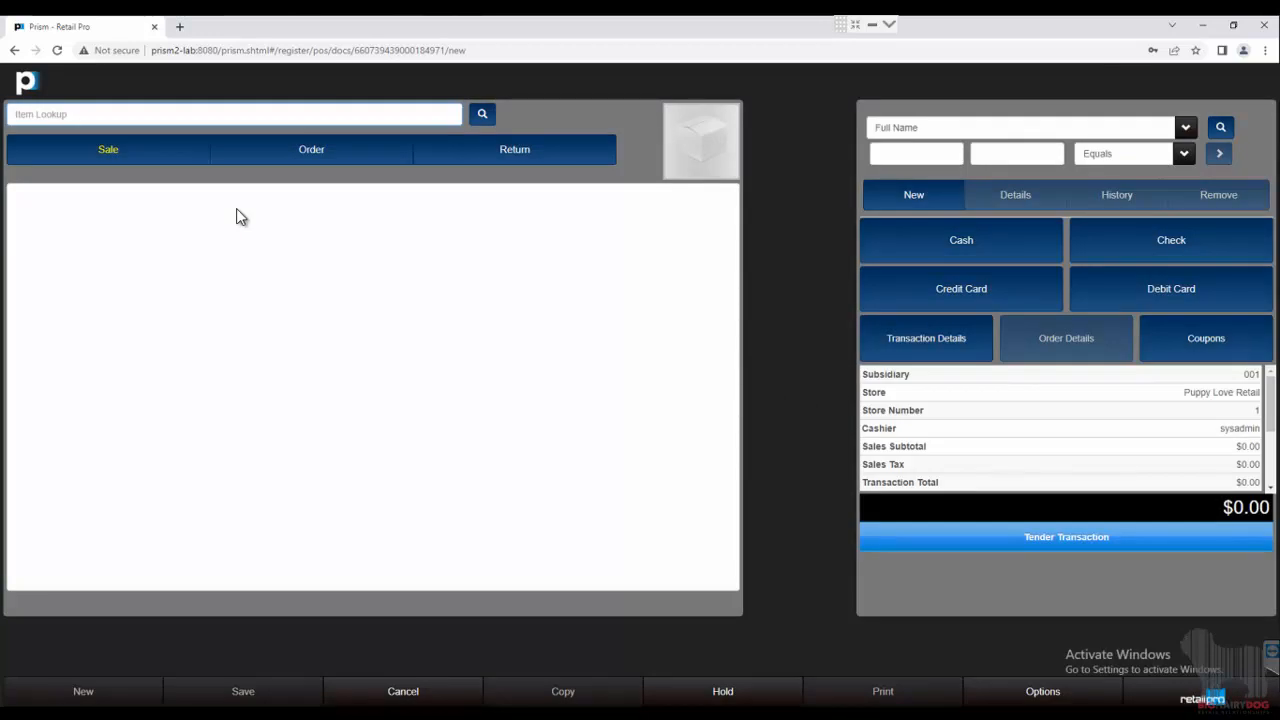
{"action": "left_click", "coordinate": [308, 158]}
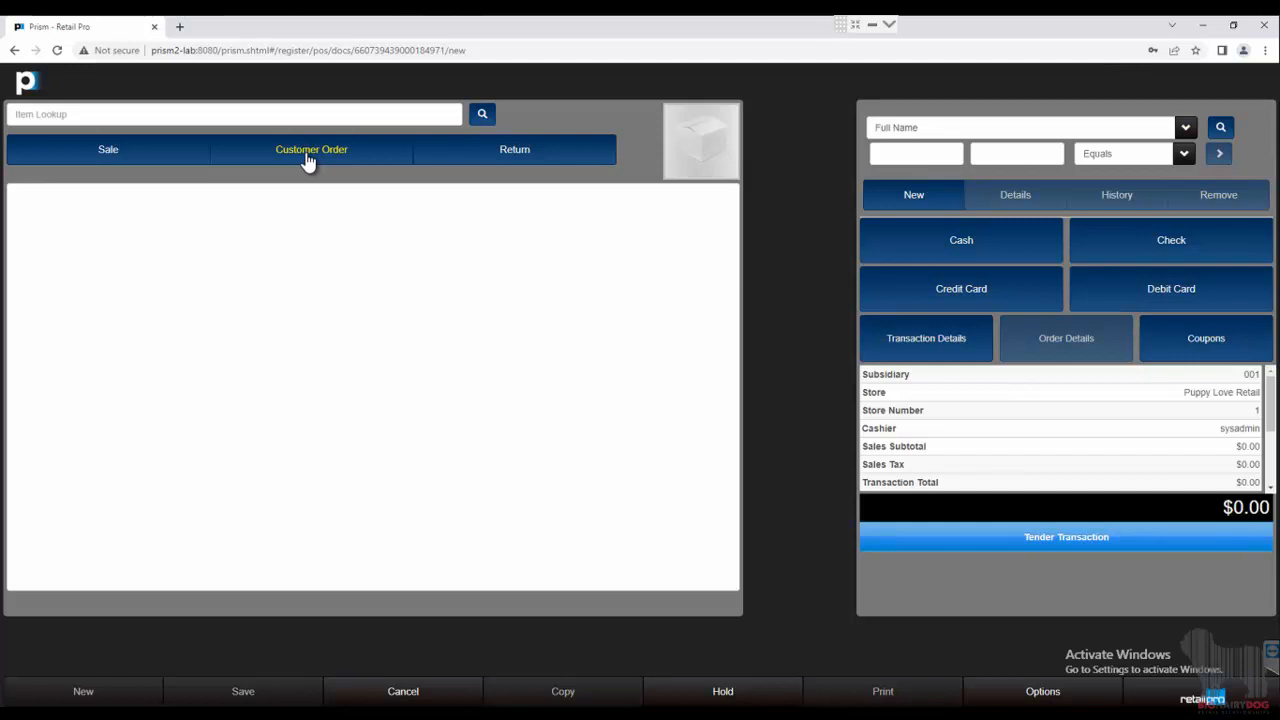
{"action": "left_click", "coordinate": [939, 152]}
{"action": "type", "text": "te"}
{"action": "key", "text": "Tab"}
{"action": "type", "text": "te"}
{"action": "key", "text": "Return"}
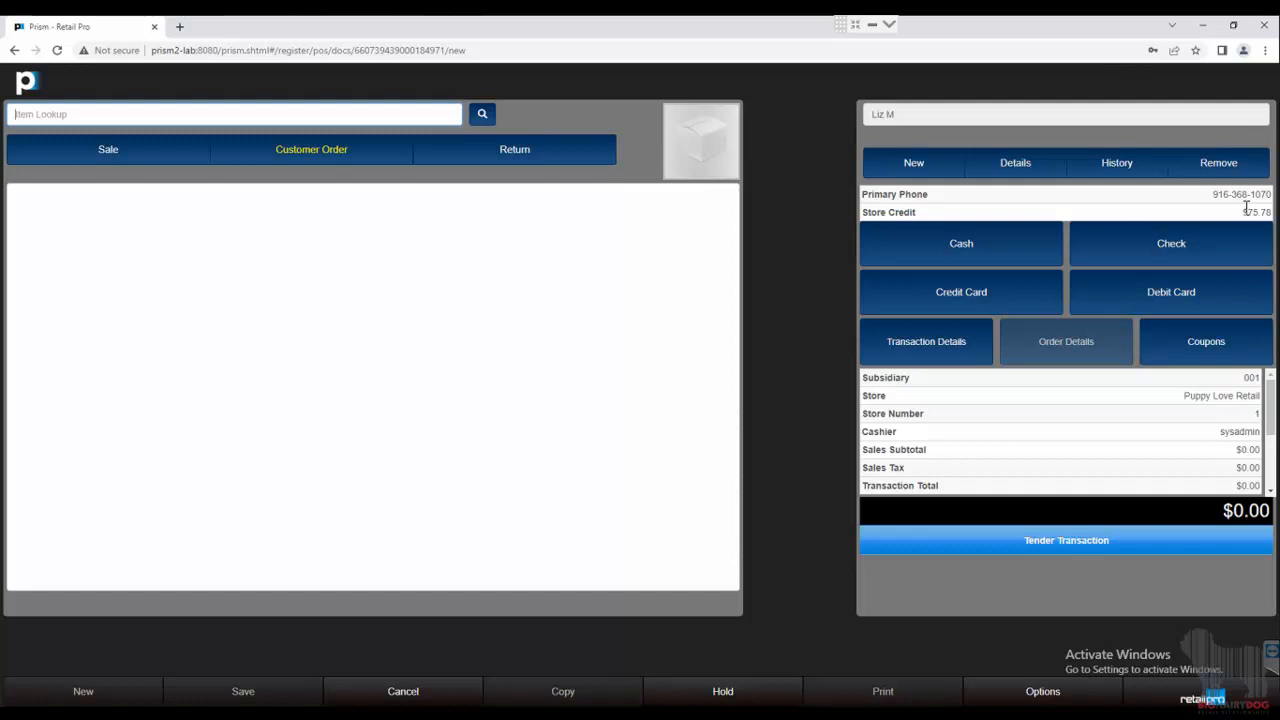
Look up the Dress and Pants items and add both to the customer order
{"action": "left_click", "coordinate": [424, 116]}
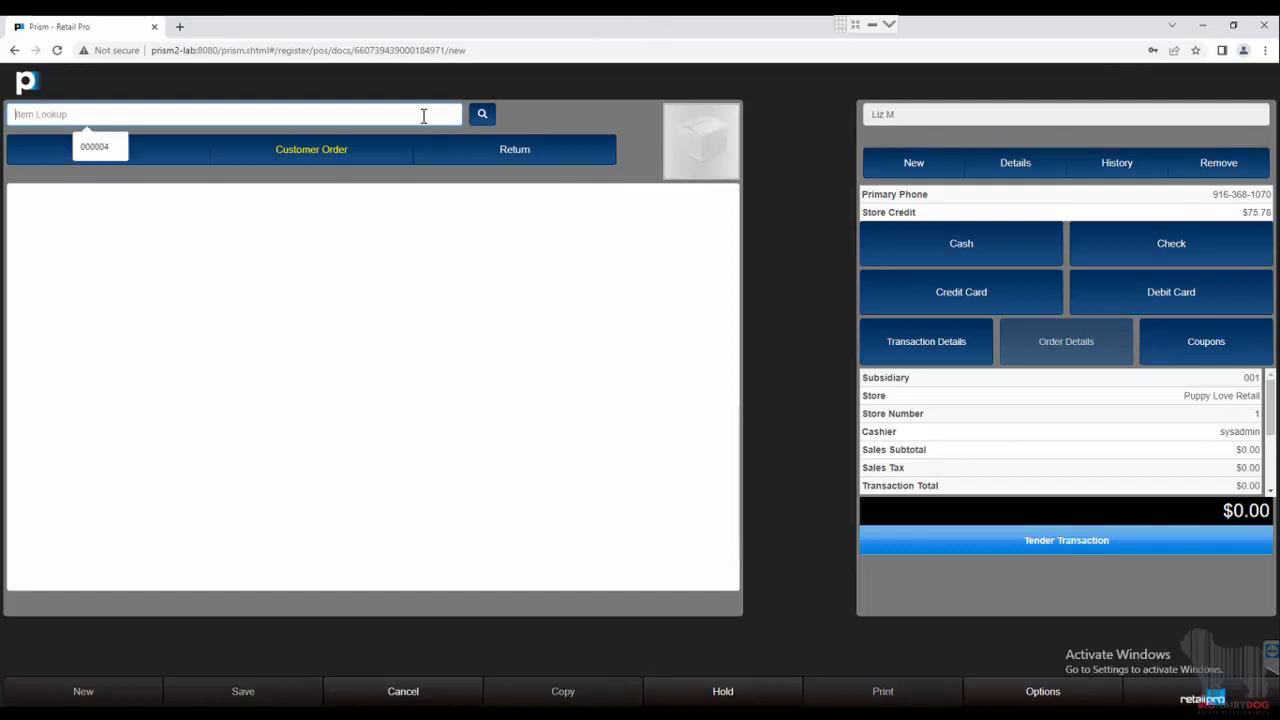
{"action": "type", "text": "12"}
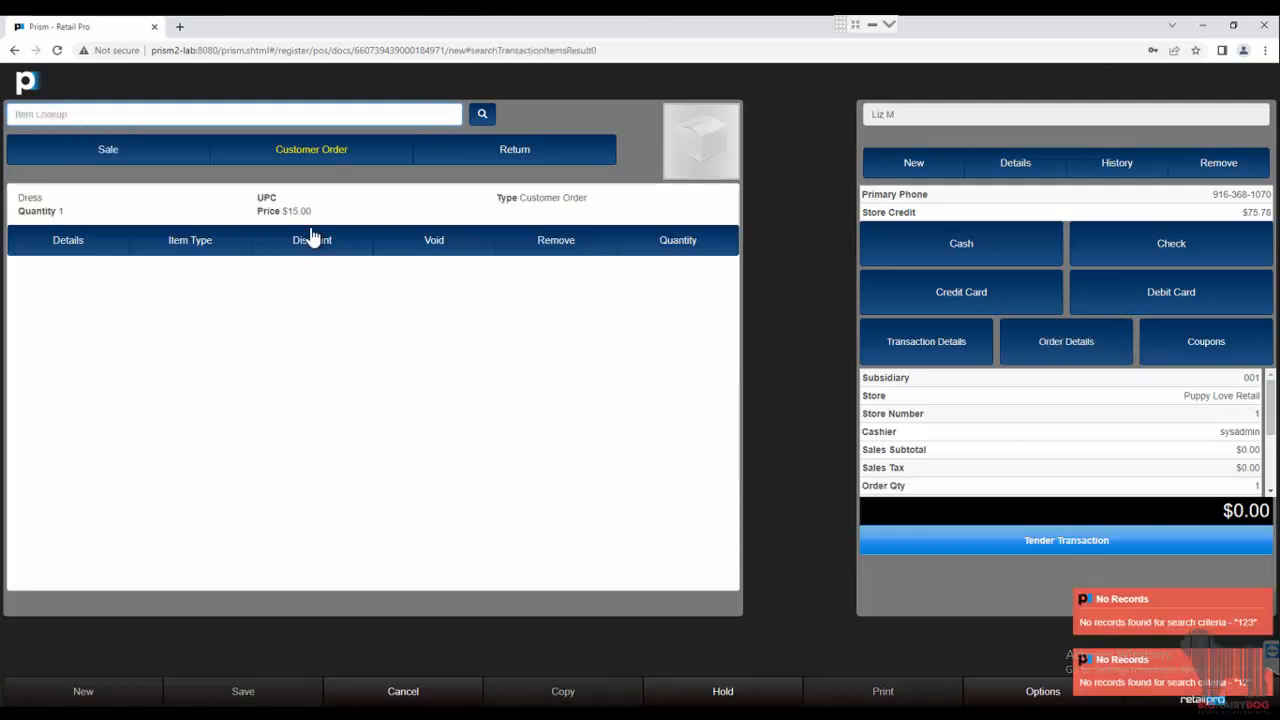
{"action": "type", "text": "Pants"}
{"action": "key", "text": "Return"}
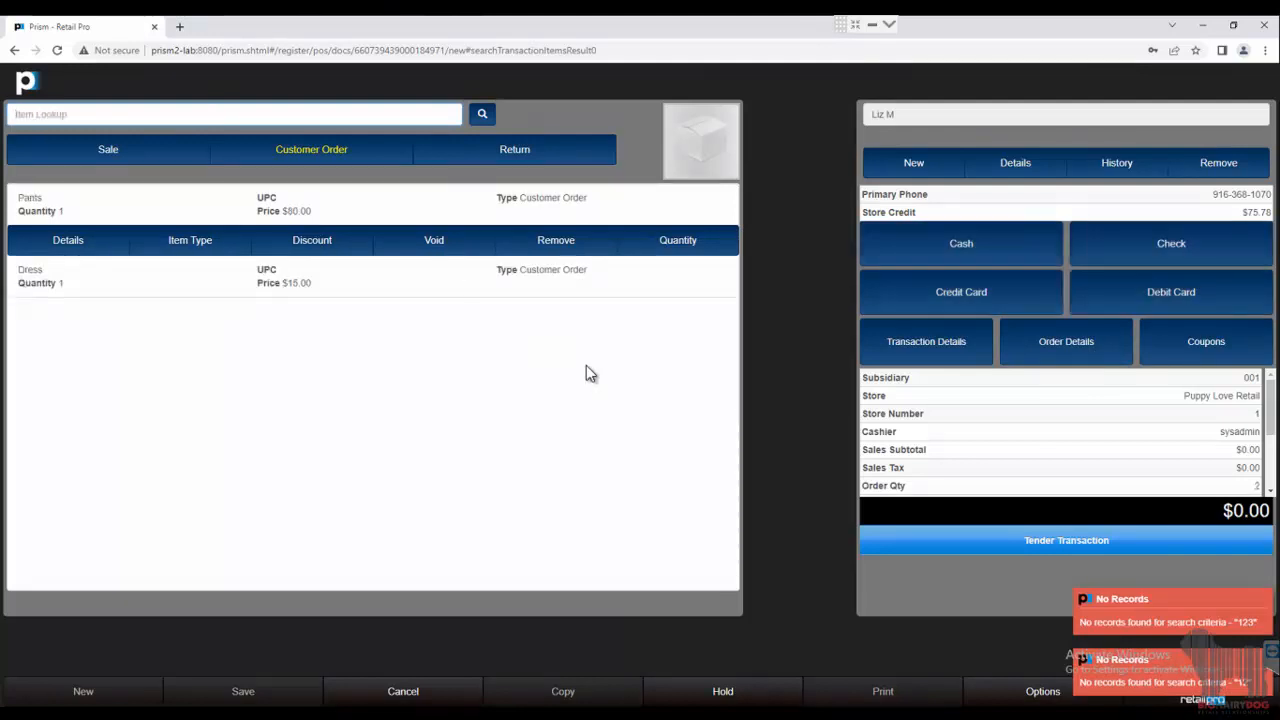
Set the Dress line's quantity to 3 and dismiss the item lookup notifications
{"action": "left_click", "coordinate": [491, 278]}
{"action": "left_click", "coordinate": [692, 285]}
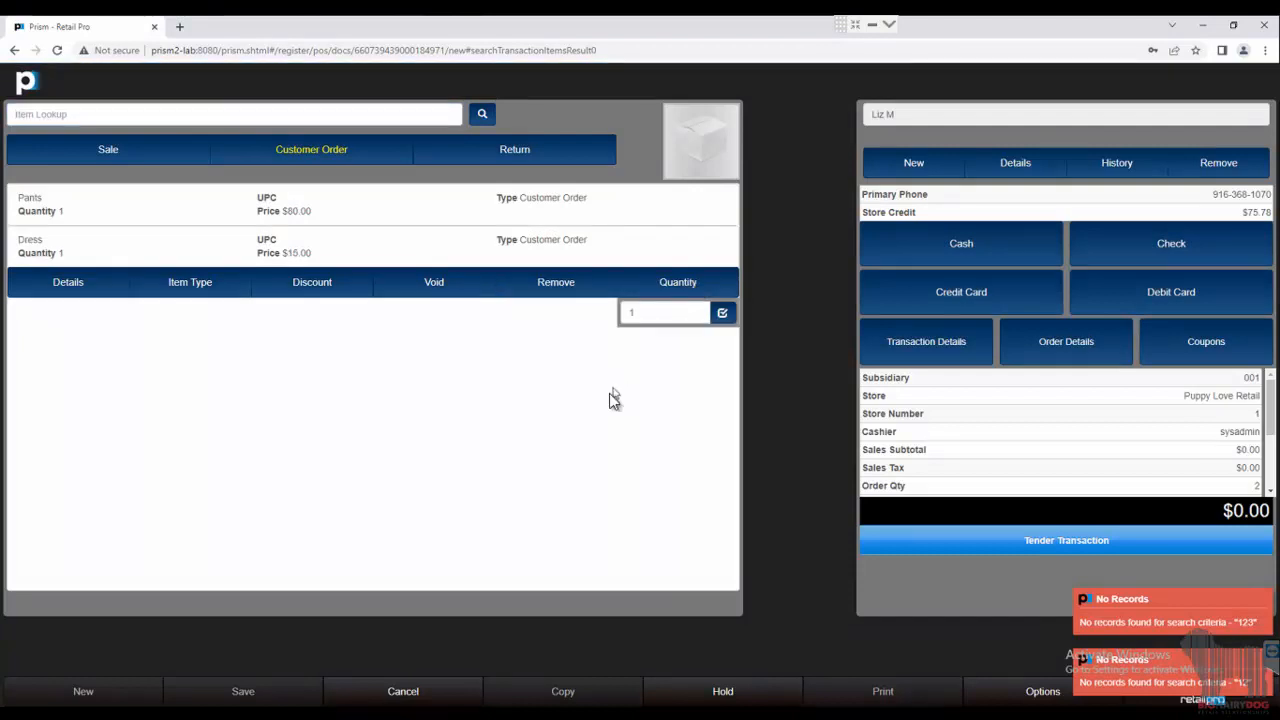
{"action": "left_click", "coordinate": [595, 314]}
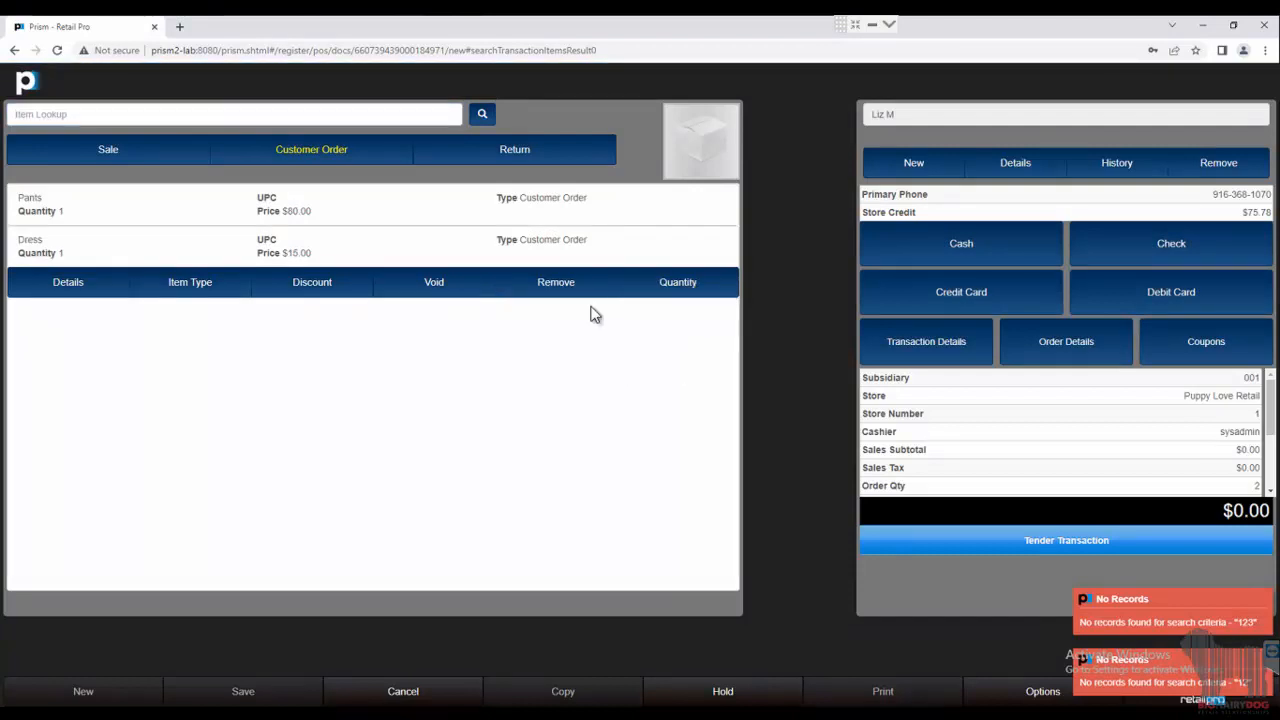
{"action": "left_click", "coordinate": [710, 289]}
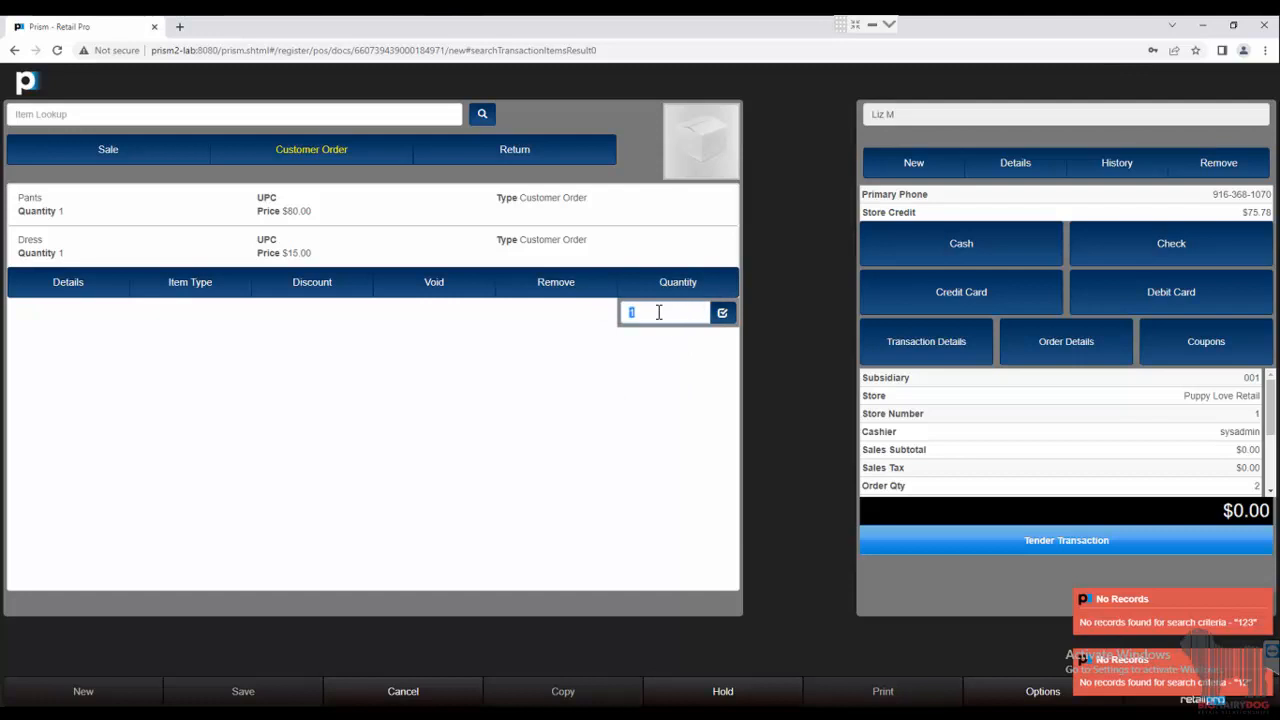
{"action": "type", "text": "3"}
{"action": "key", "text": "Return"}
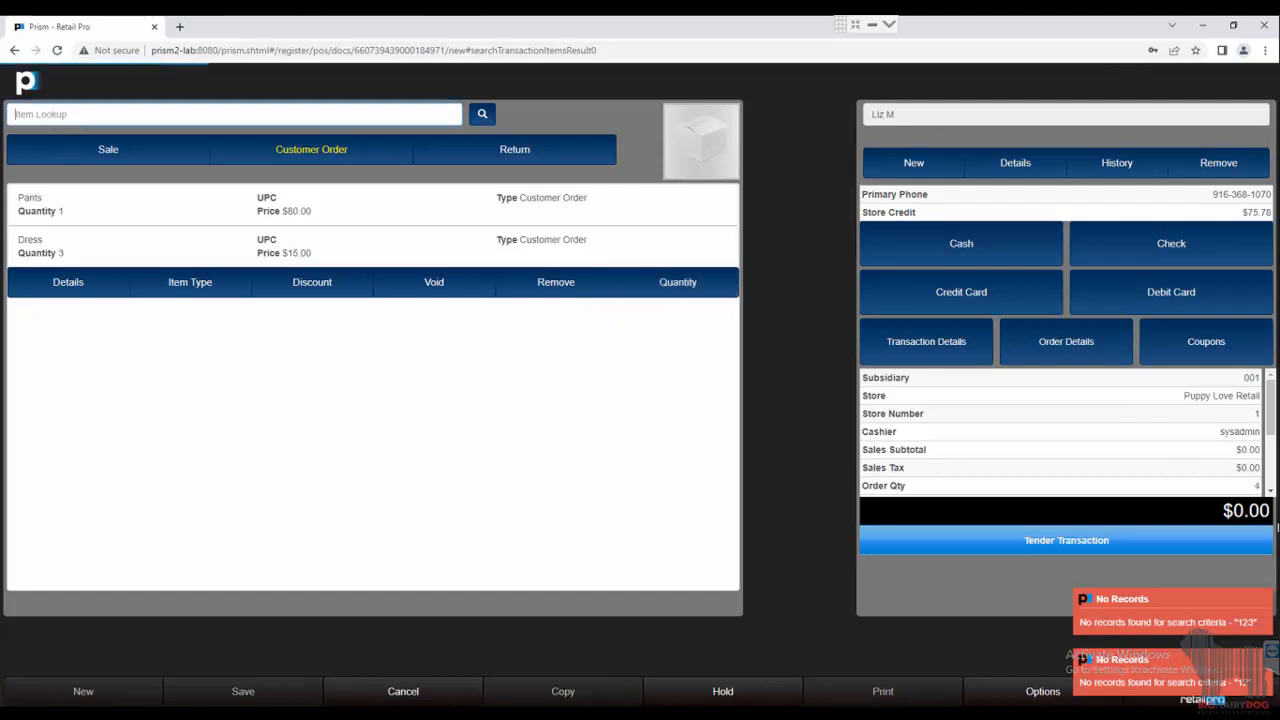
{"action": "left_click", "coordinate": [1190, 627]}
{"action": "left_click", "coordinate": [1194, 668]}
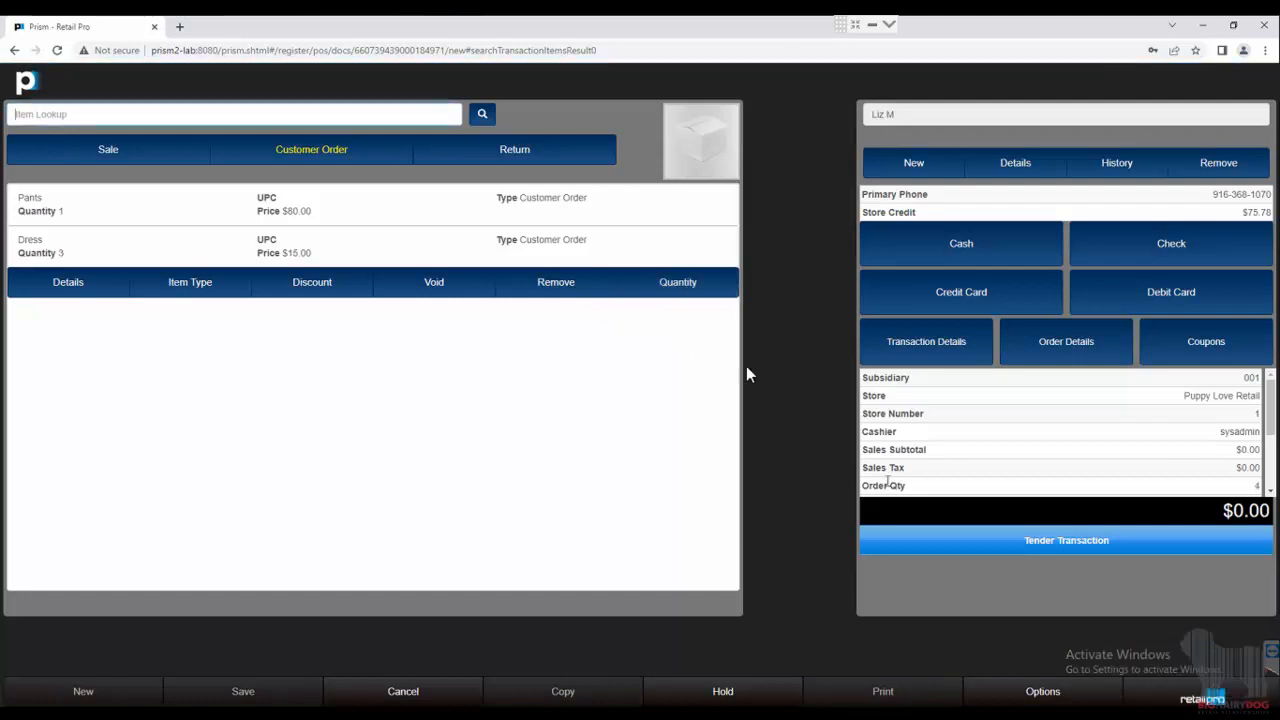
Tender the customer order with a deposit amount of $25.00
{"action": "left_click", "coordinate": [327, 205]}
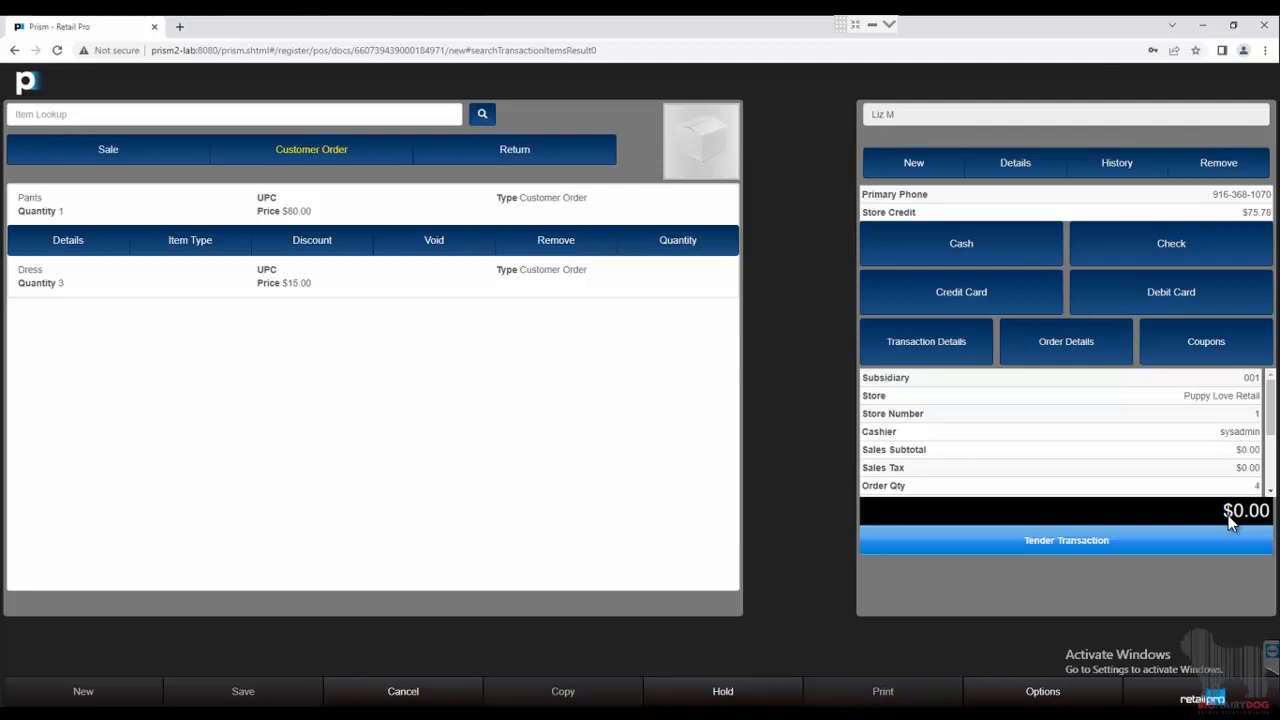
{"action": "left_click", "coordinate": [1066, 540]}
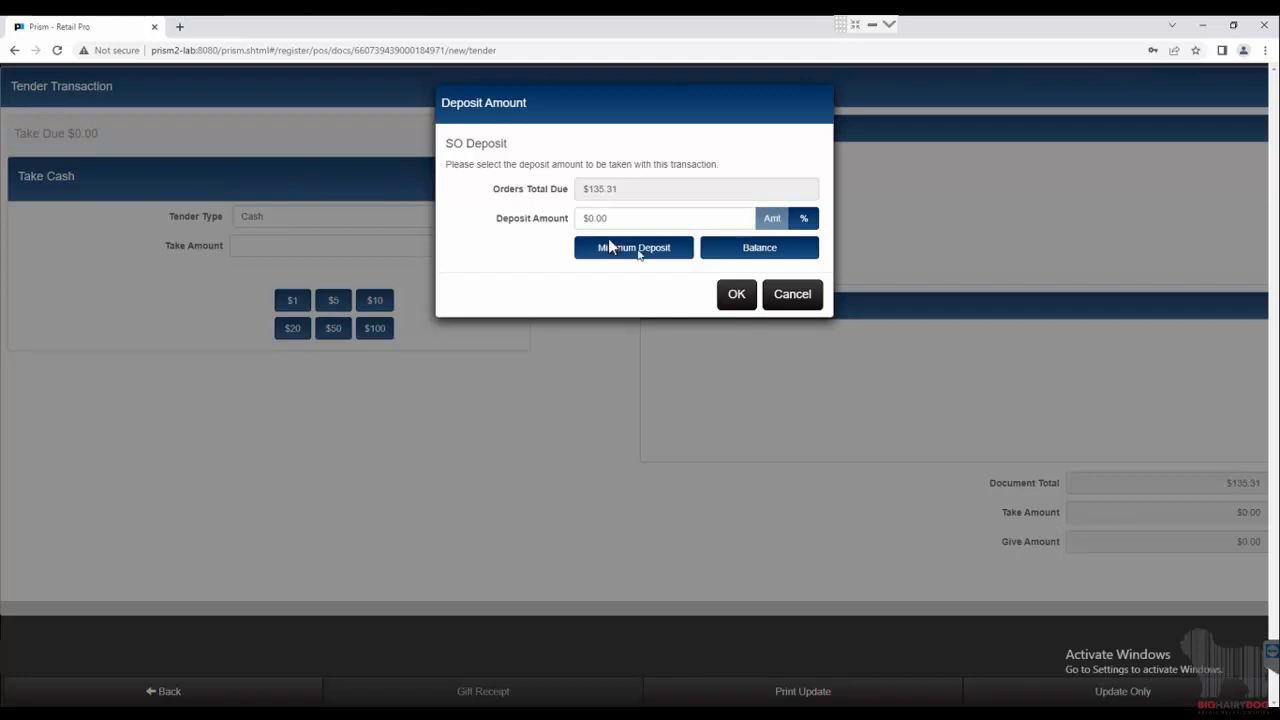
{"action": "left_click_drag", "start_coordinate": [611, 218], "coordinate": [565, 222]}
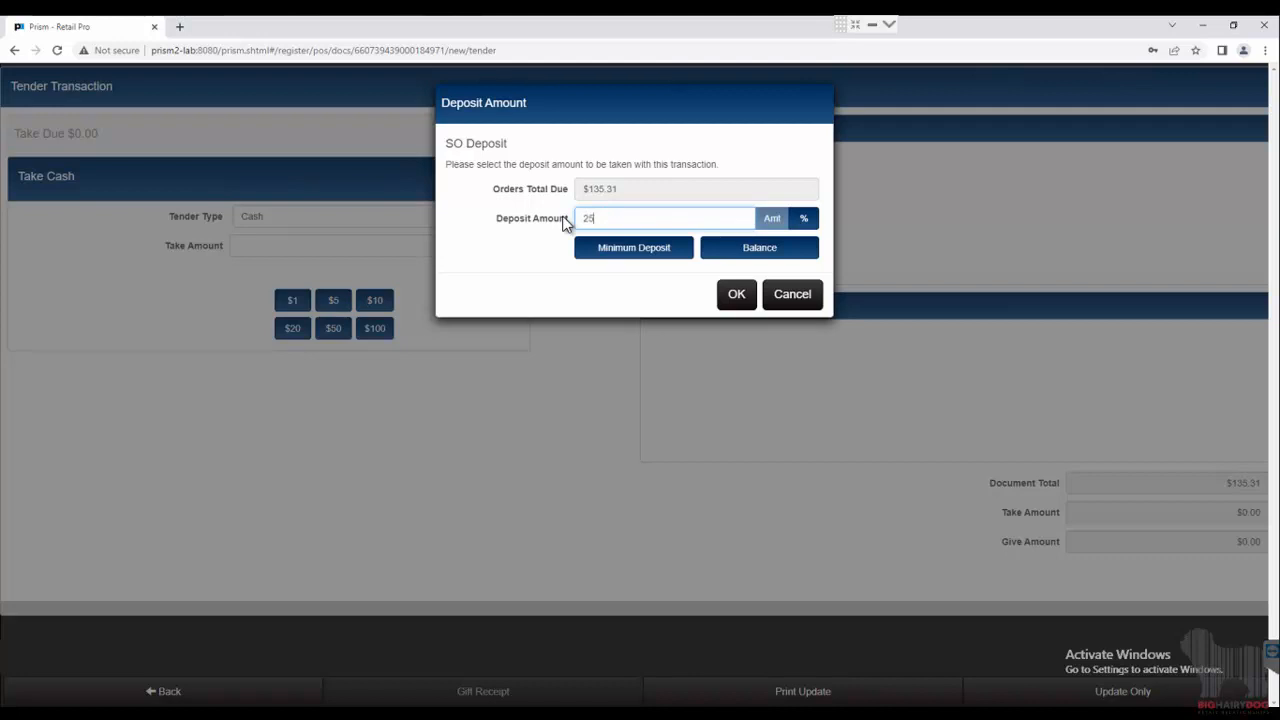
{"action": "left_click", "coordinate": [750, 300]}
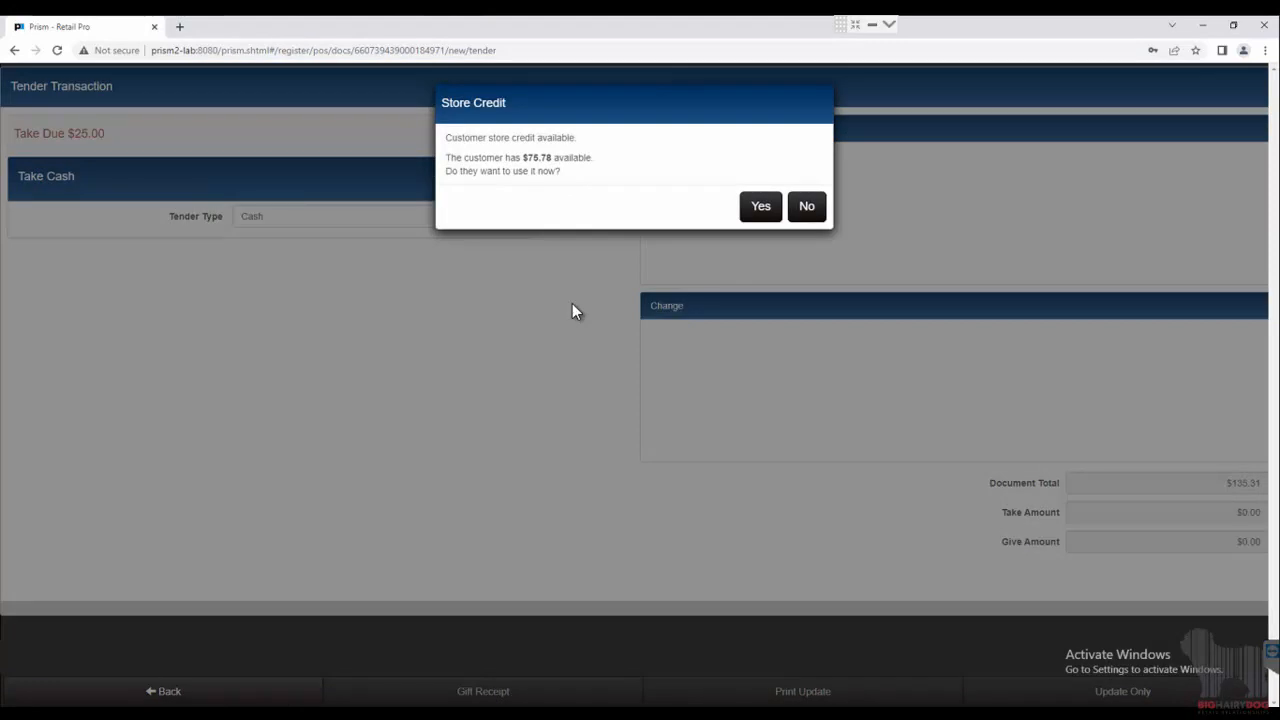
Pay the $25.00 deposit with the customer's store credit and update the transaction without printing
{"action": "left_click", "coordinate": [756, 209]}
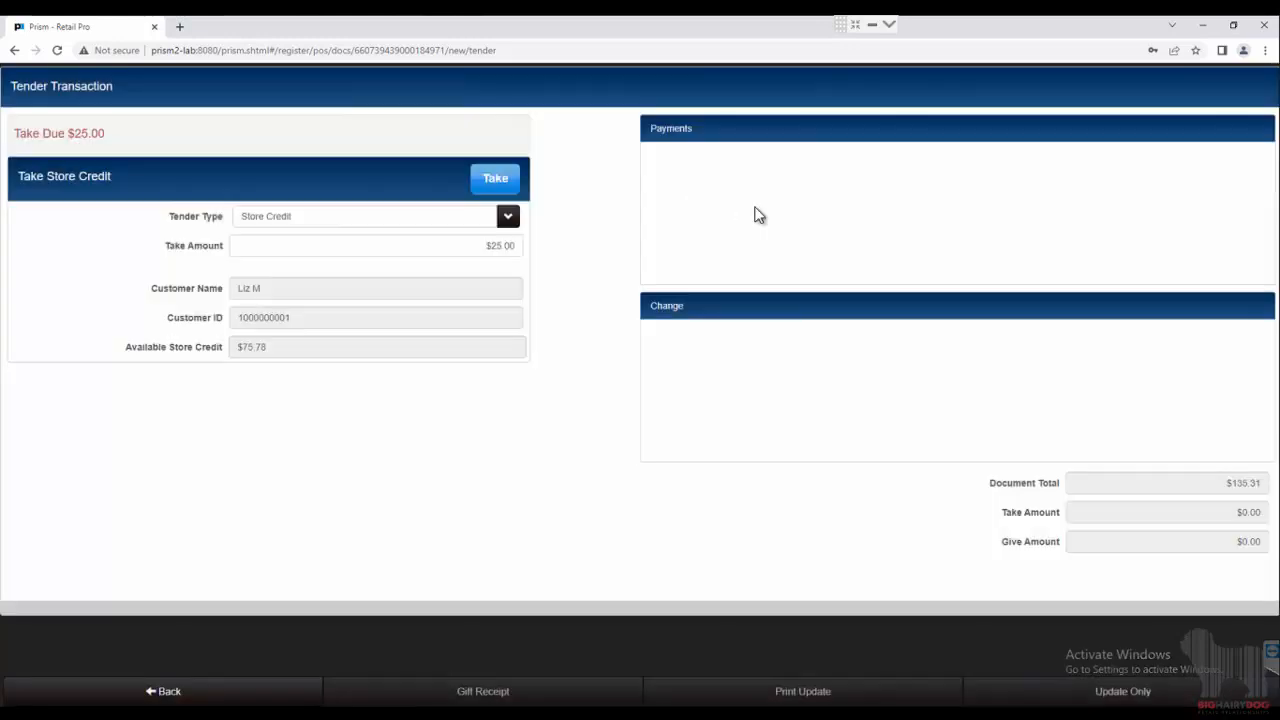
{"action": "left_click", "coordinate": [485, 178]}
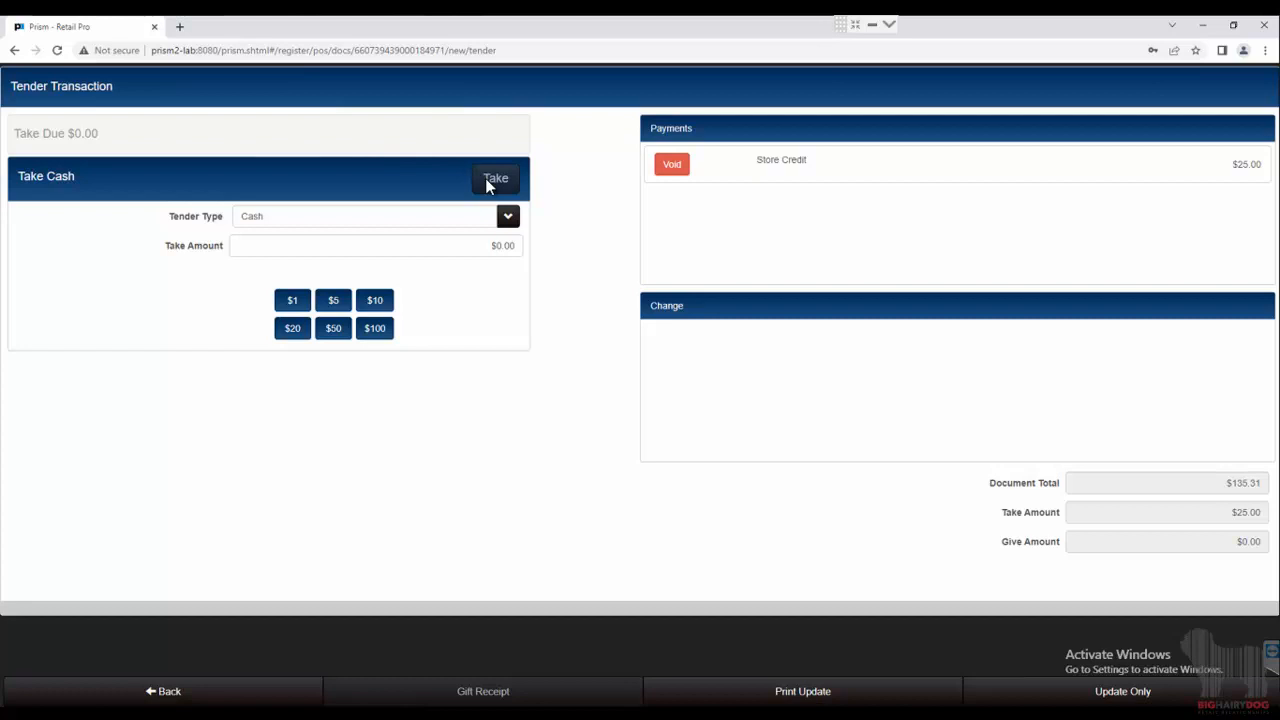
{"action": "left_click", "coordinate": [1066, 700]}
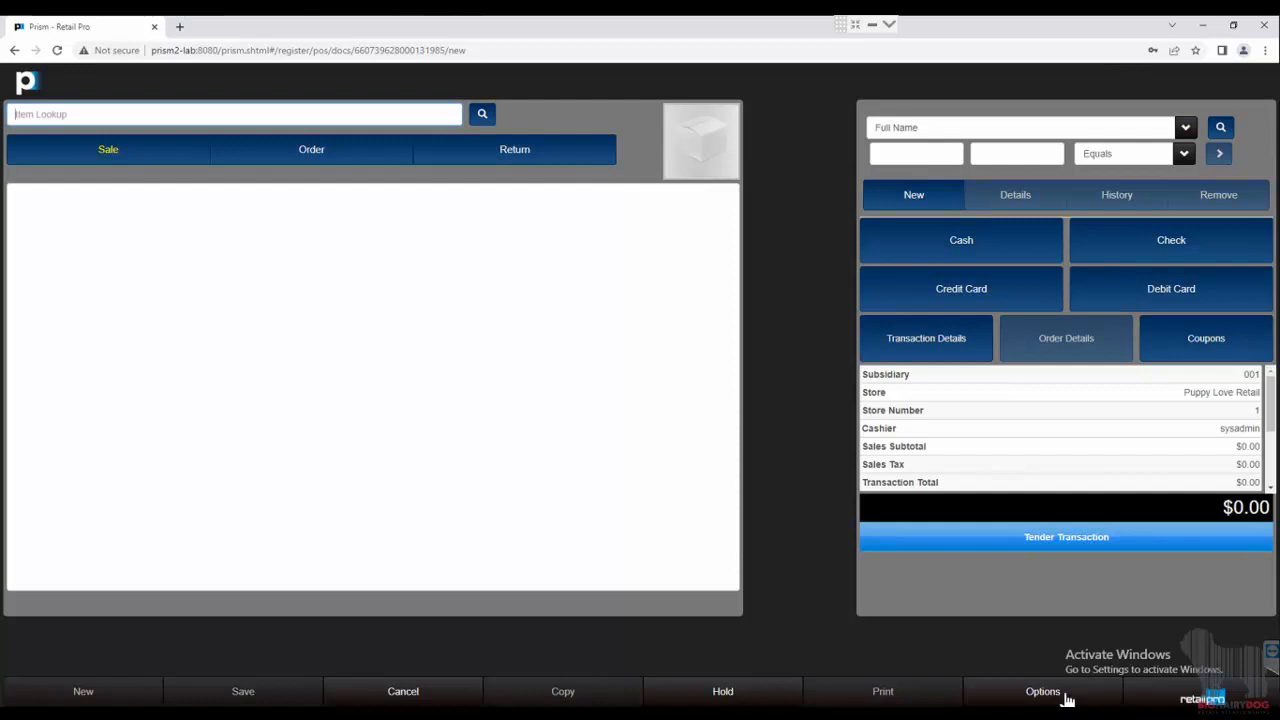
Return to the Point of Sale home page and search the transaction lookup for the Customer Order transaction type
{"action": "left_click", "coordinate": [1190, 697]}
{"action": "left_click", "coordinate": [1192, 113]}
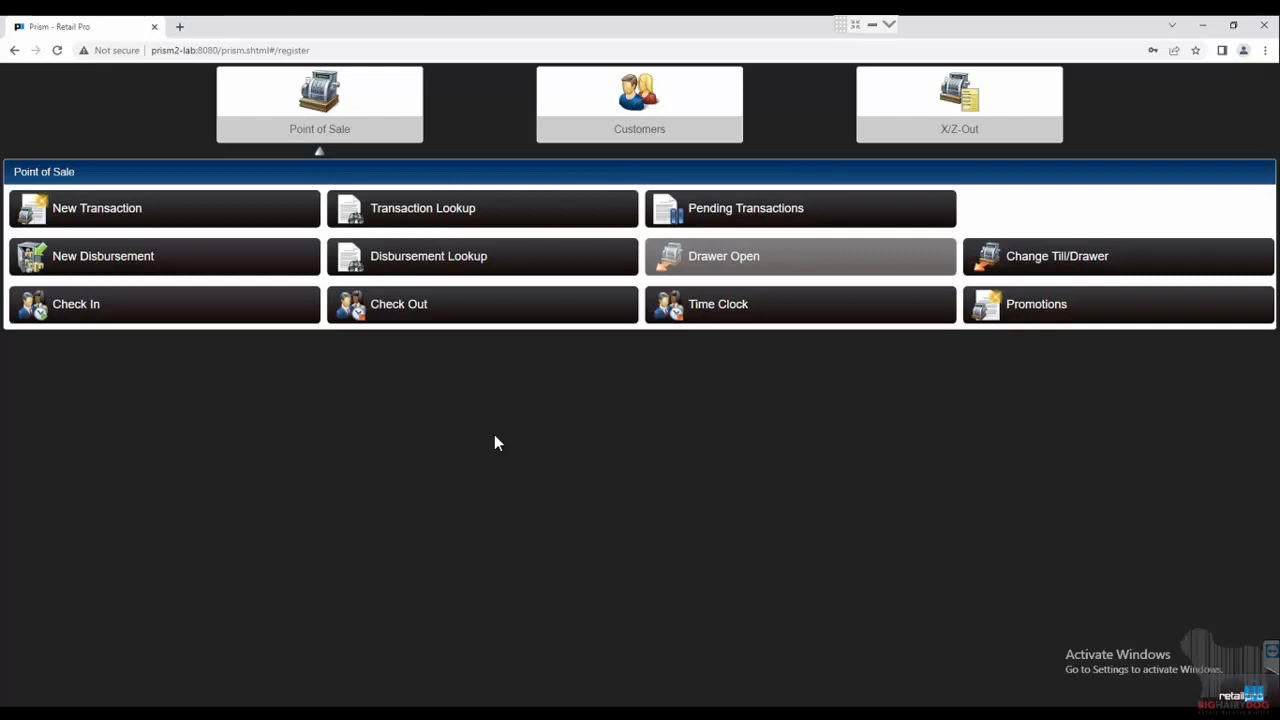
{"action": "left_click", "coordinate": [449, 222]}
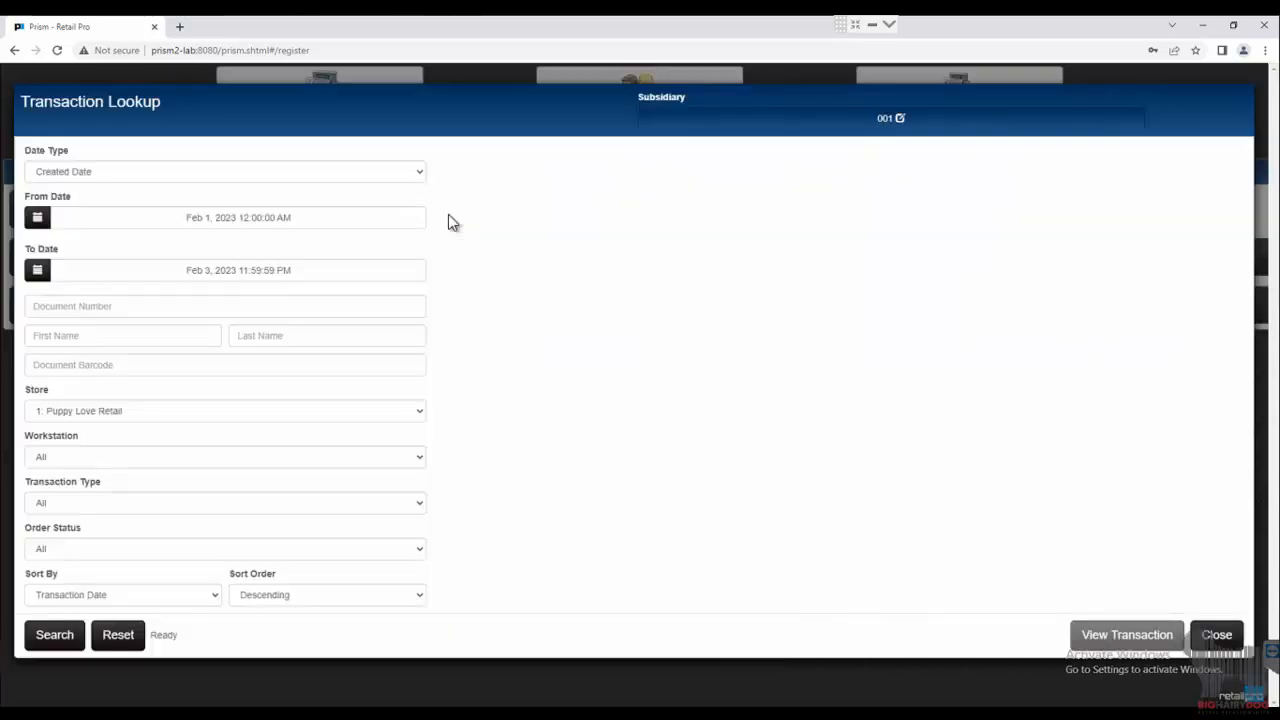
{"action": "left_click", "coordinate": [89, 310]}
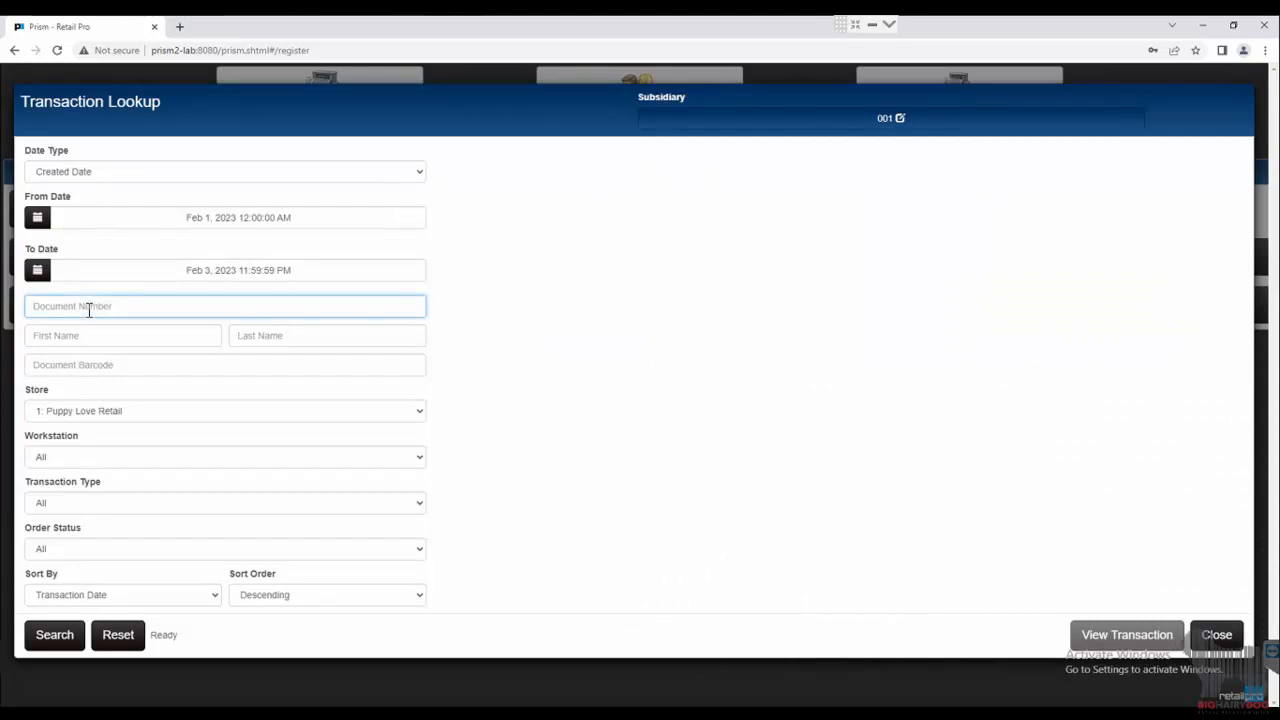
{"action": "left_click", "coordinate": [100, 343]}
{"action": "left_click", "coordinate": [298, 341]}
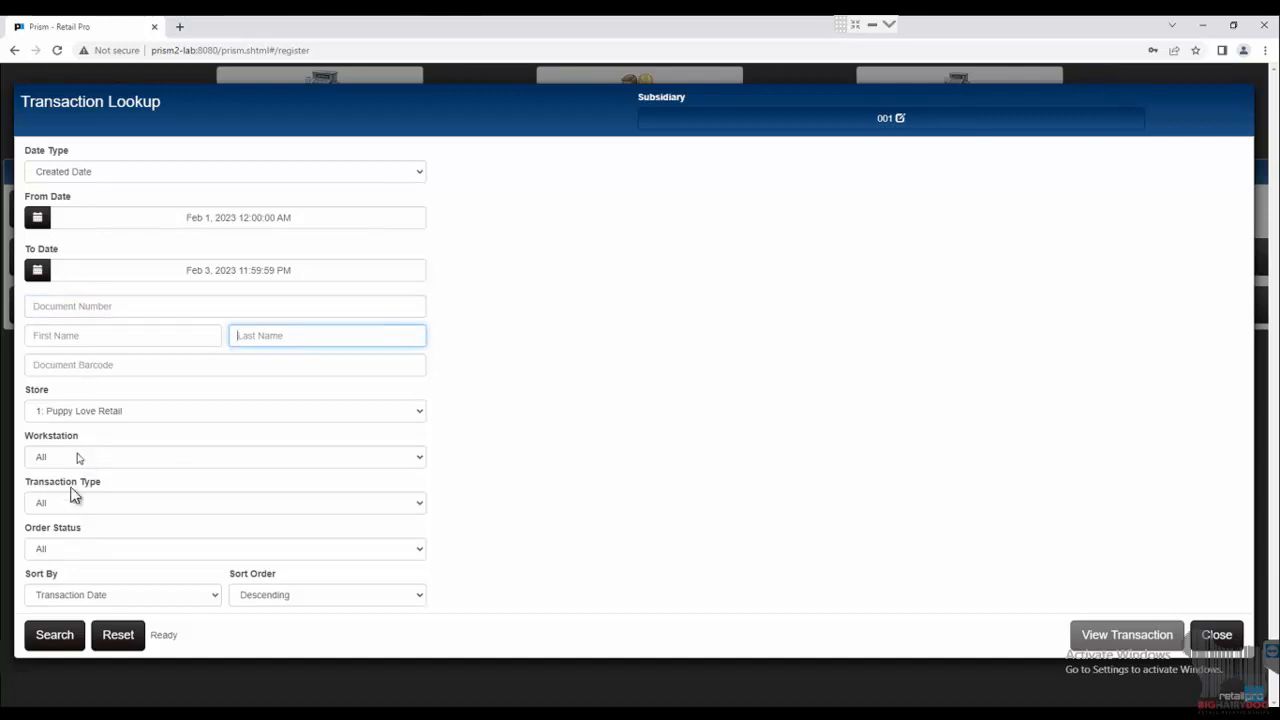
{"action": "left_click", "coordinate": [60, 500]}
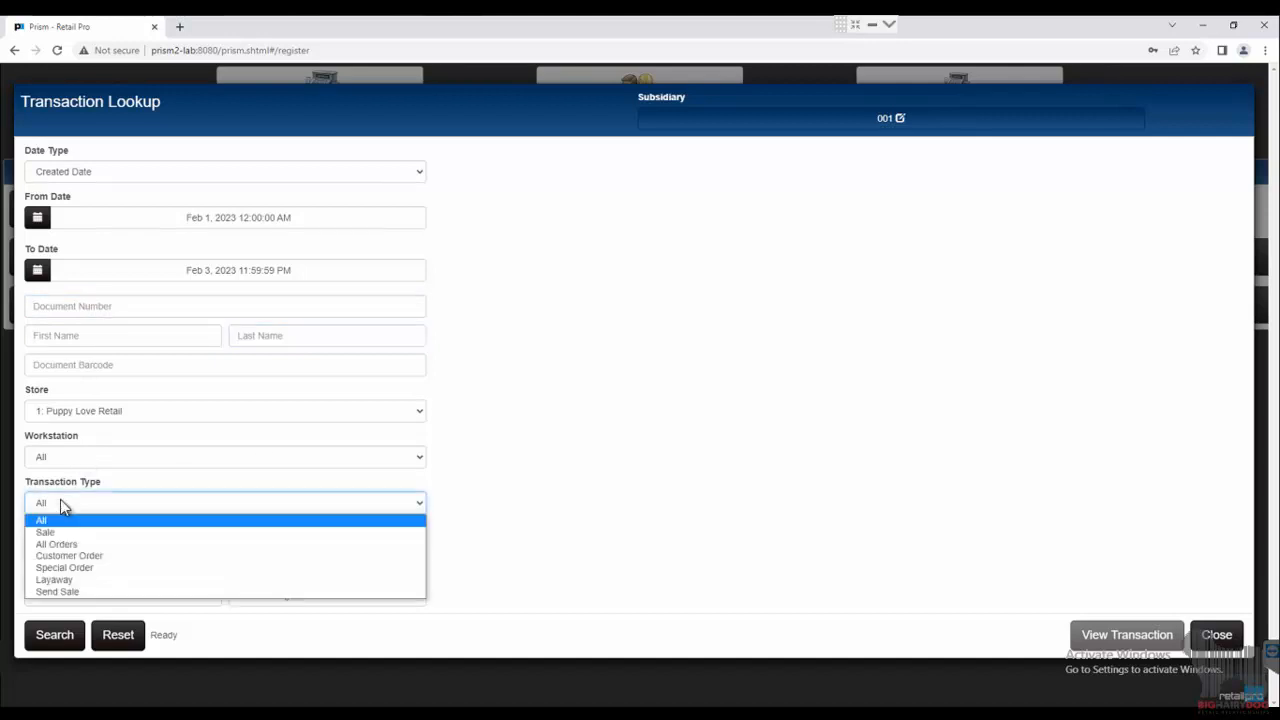
{"action": "left_click", "coordinate": [68, 556]}
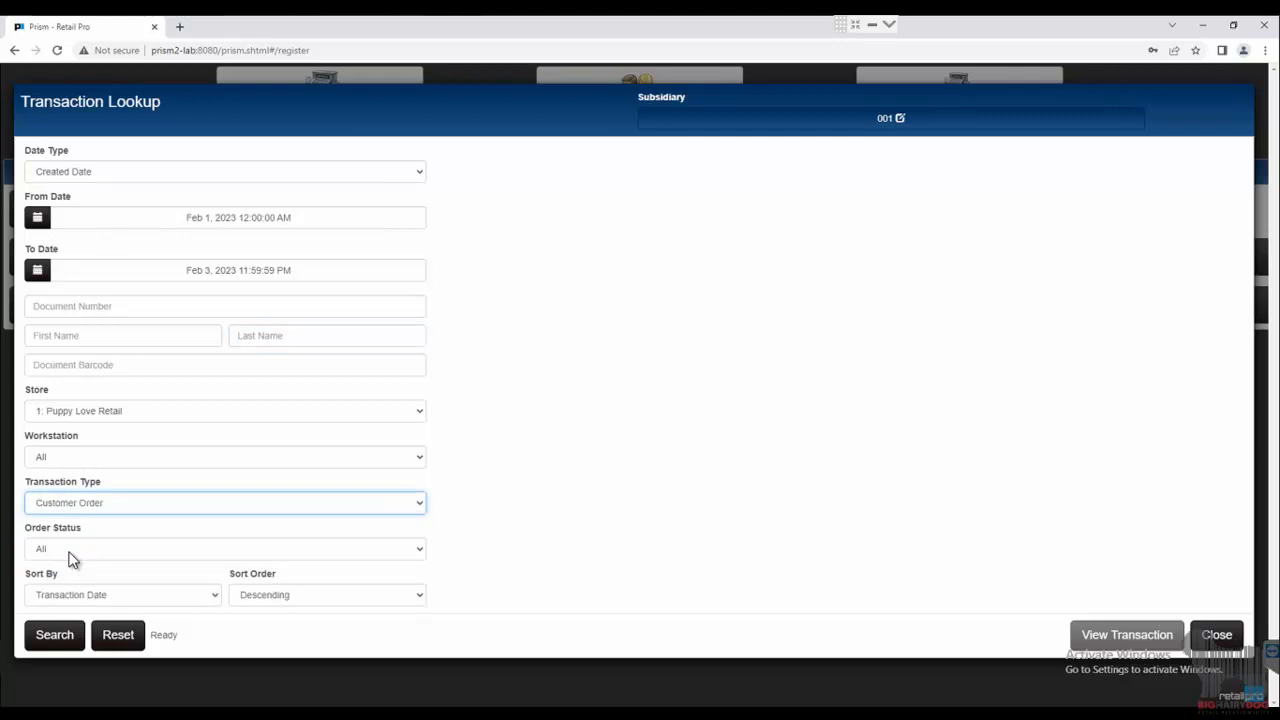
{"action": "left_click", "coordinate": [55, 635]}
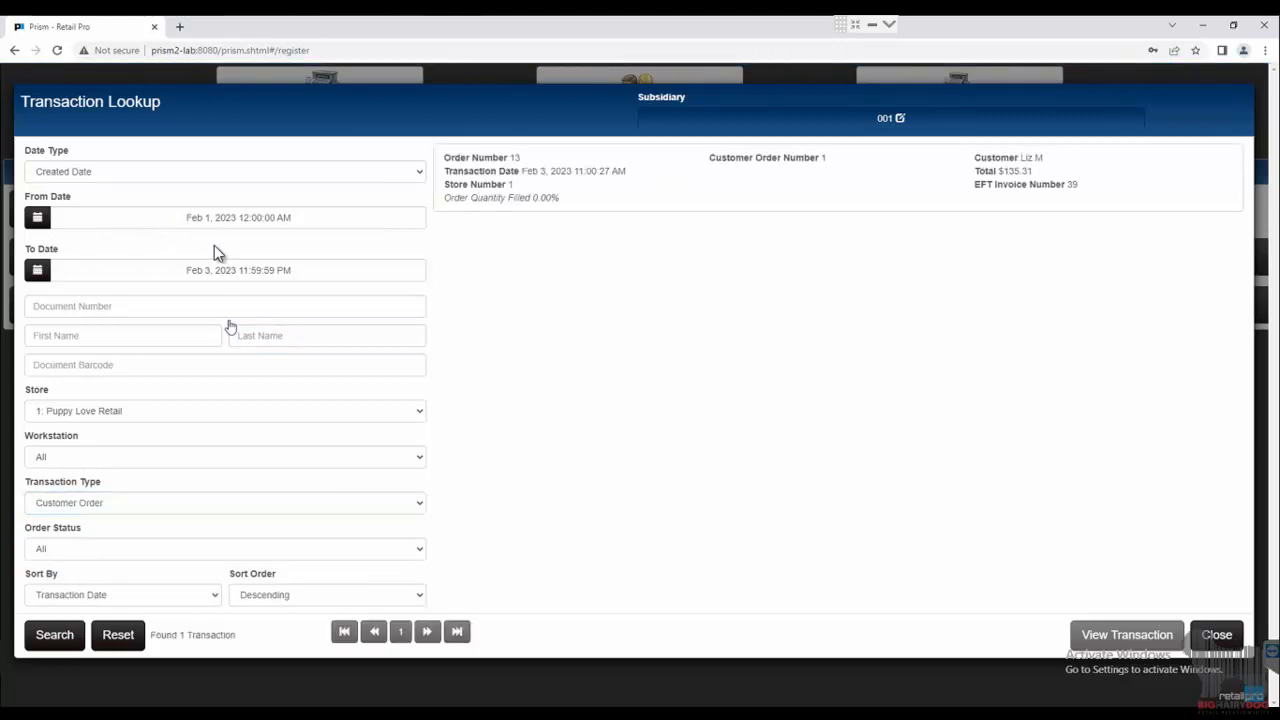
Open the found customer order and fulfill all due quantities of its Pants and Dress lines
{"action": "left_click", "coordinate": [703, 182]}
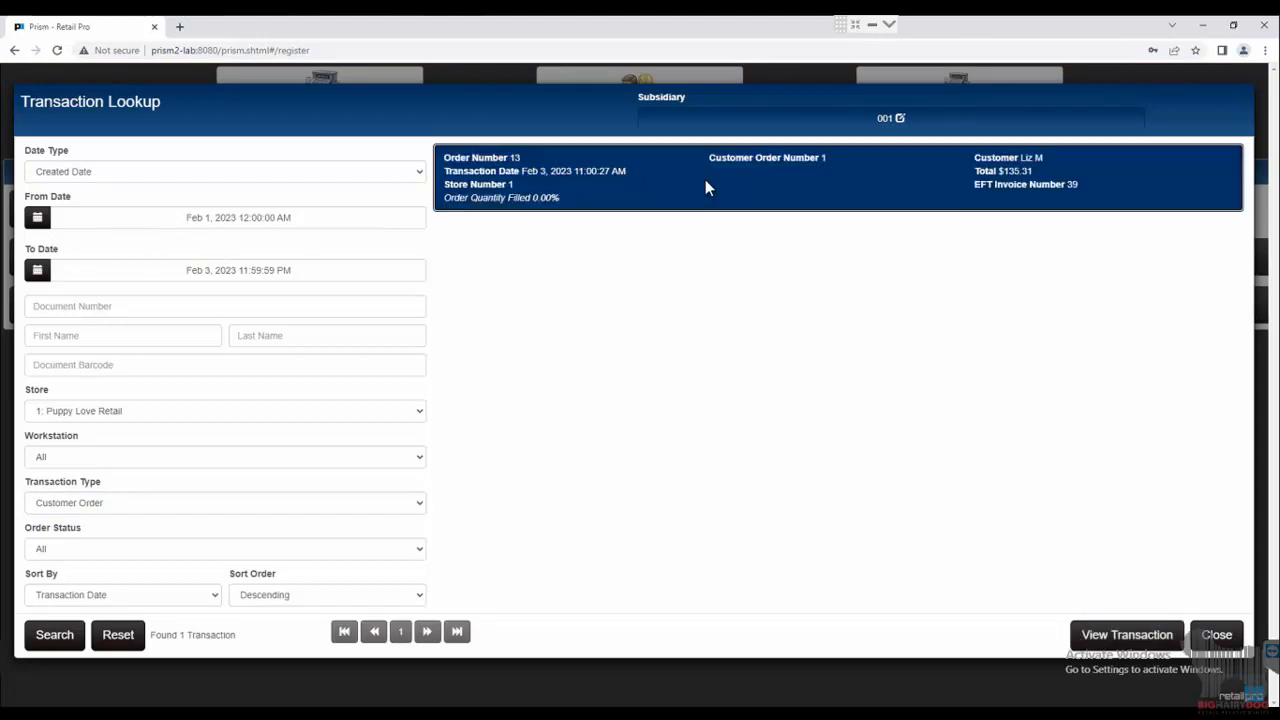
{"action": "left_click", "coordinate": [1127, 636]}
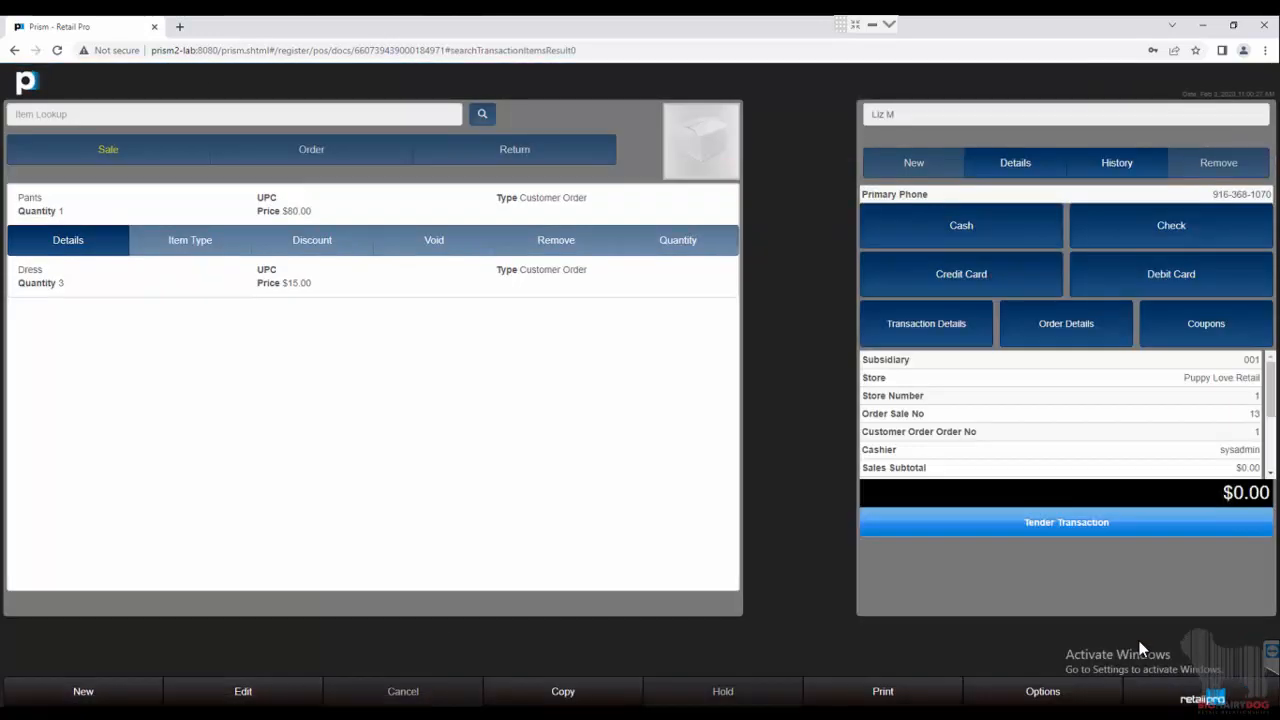
{"action": "left_click", "coordinate": [1069, 328]}
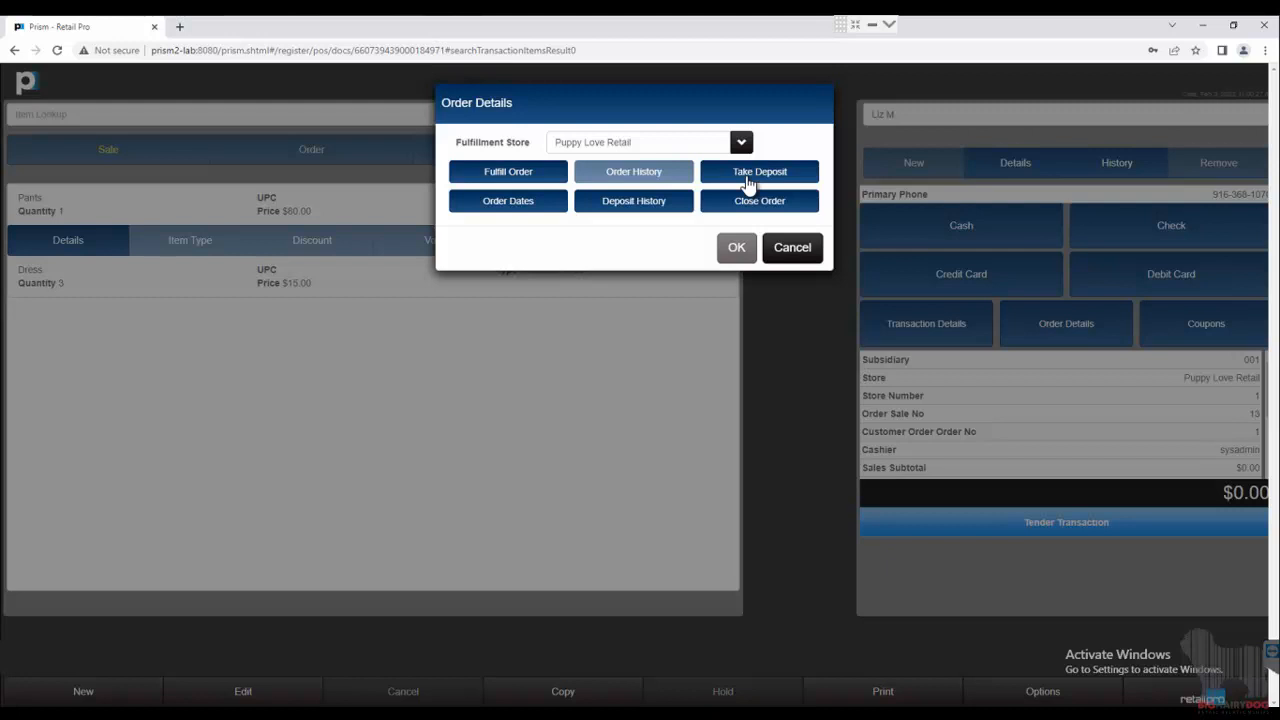
{"action": "left_click", "coordinate": [549, 171]}
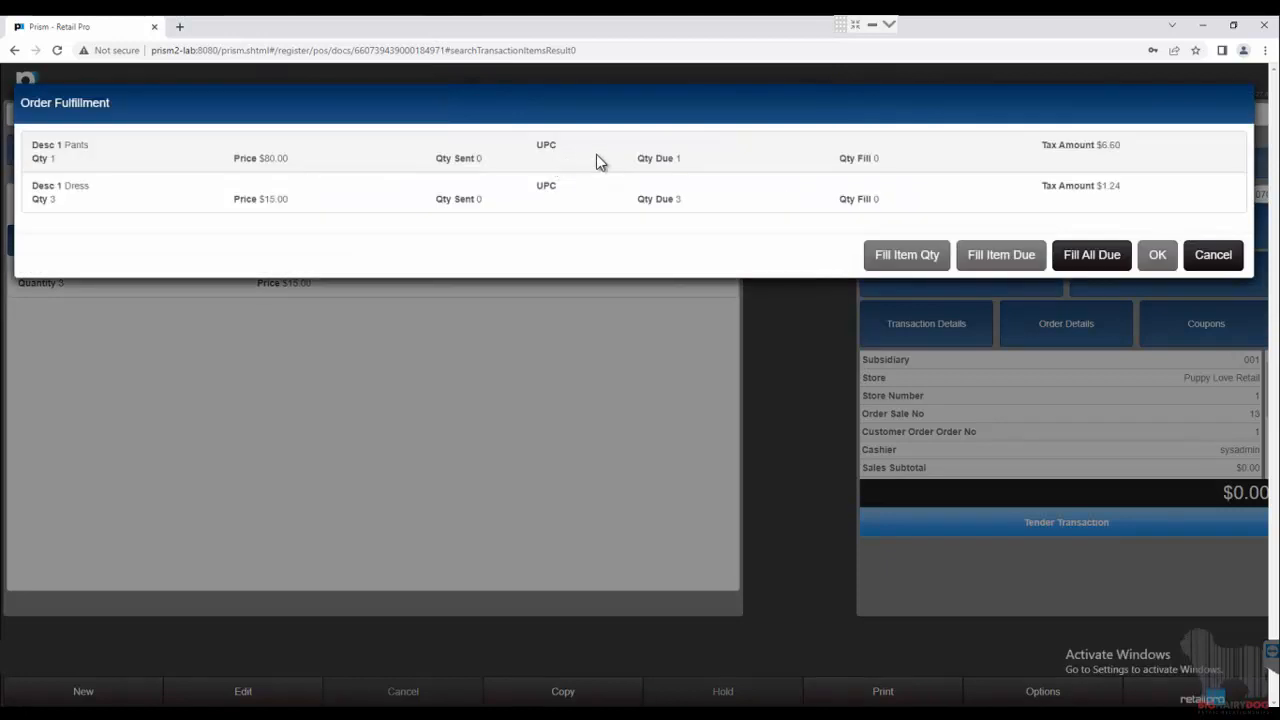
{"action": "left_click", "coordinate": [597, 160]}
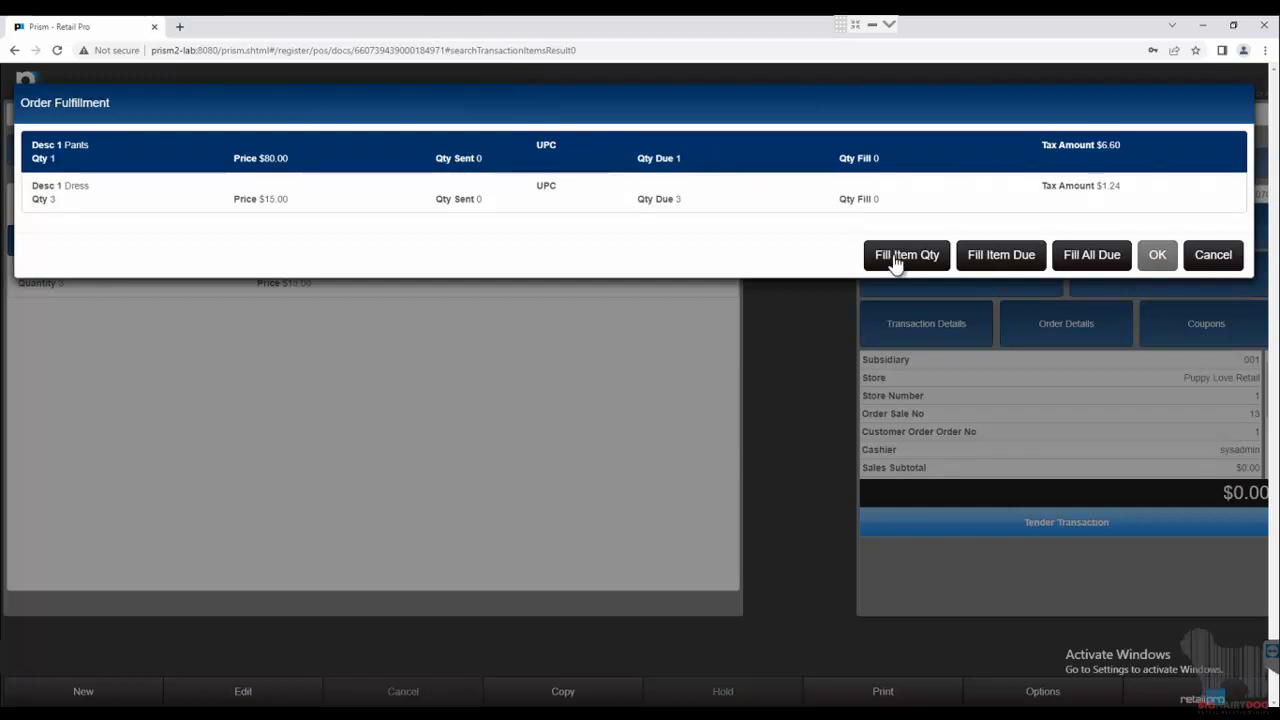
{"action": "left_click", "coordinate": [1092, 256]}
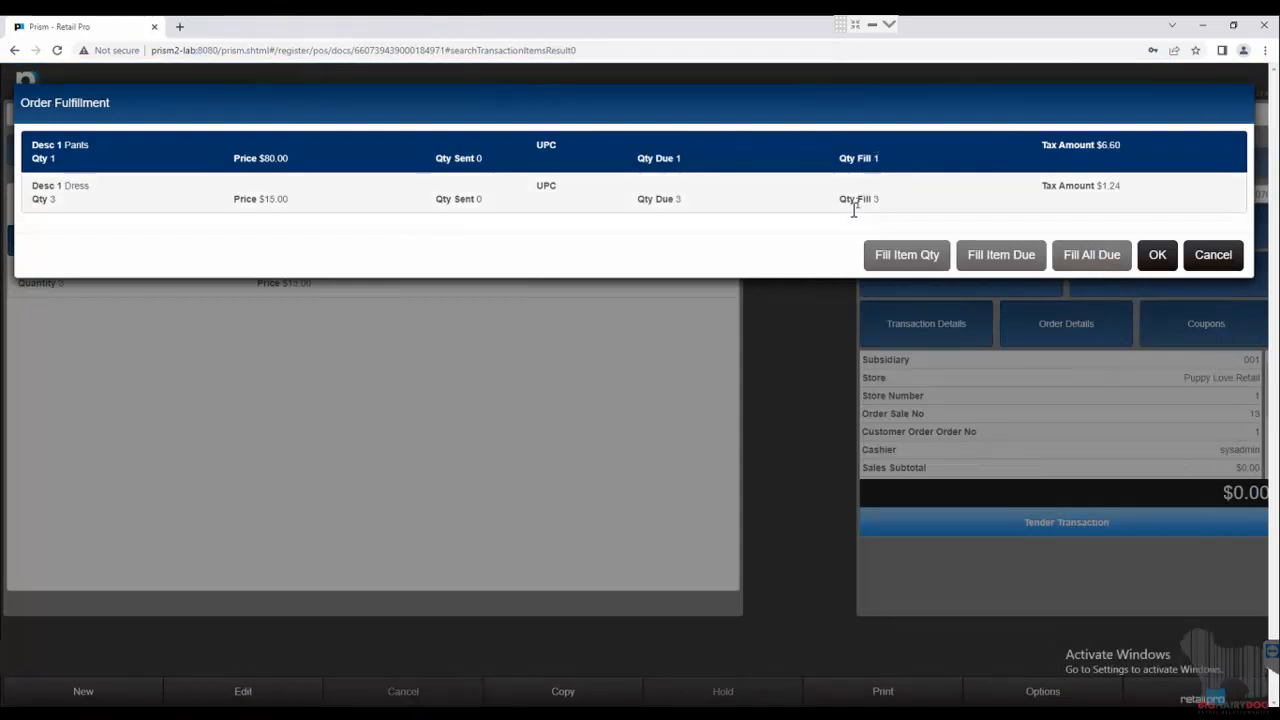
{"action": "left_click", "coordinate": [1157, 255]}
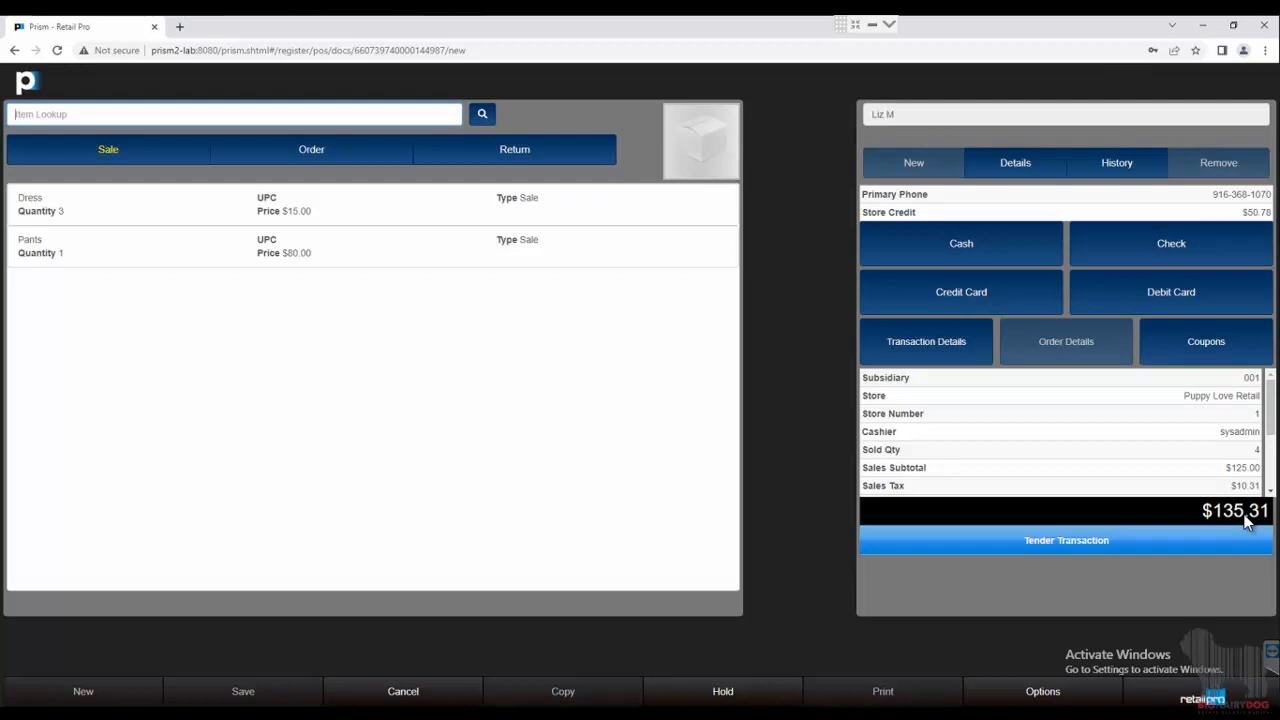
Tender the fulfilled sale and apply the available $25.00 order deposit as payment
{"action": "left_click", "coordinate": [1159, 548]}
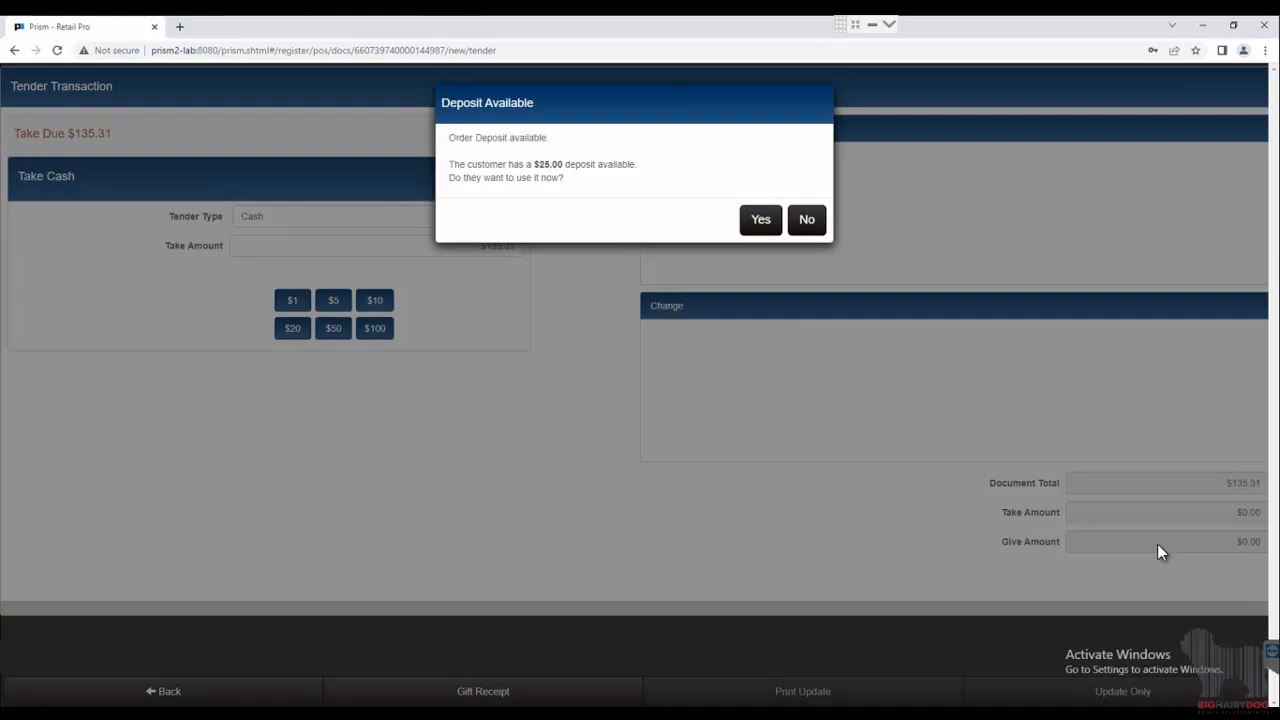
{"action": "left_click", "coordinate": [761, 221]}
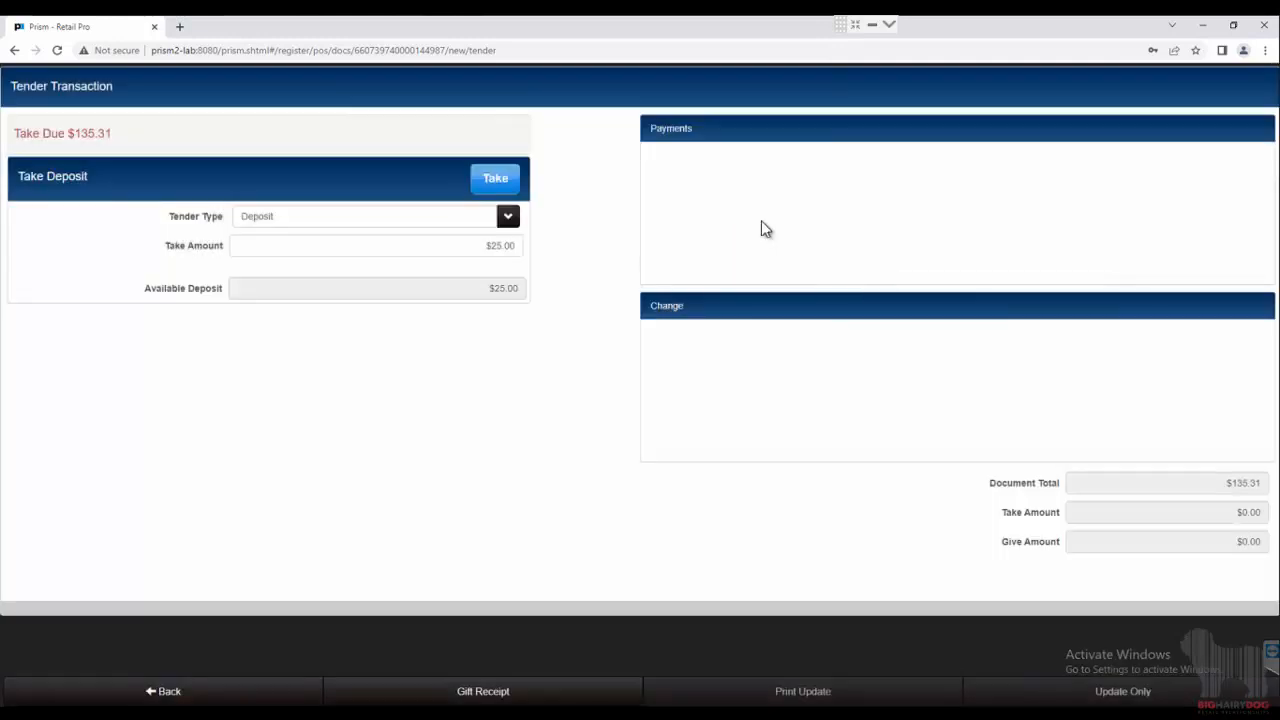
{"action": "left_click", "coordinate": [494, 179]}
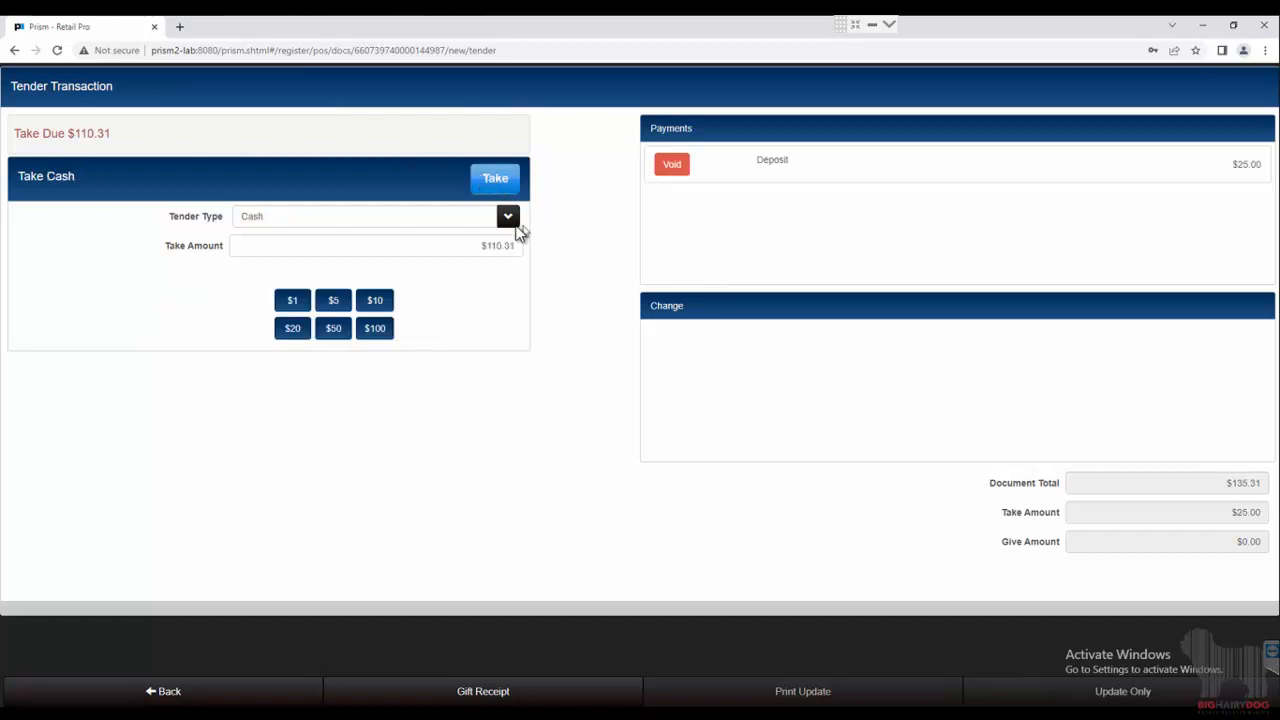
Take $50.78 of the customer's store credit and cover the remaining $59.53 with cash
{"action": "left_click", "coordinate": [508, 216]}
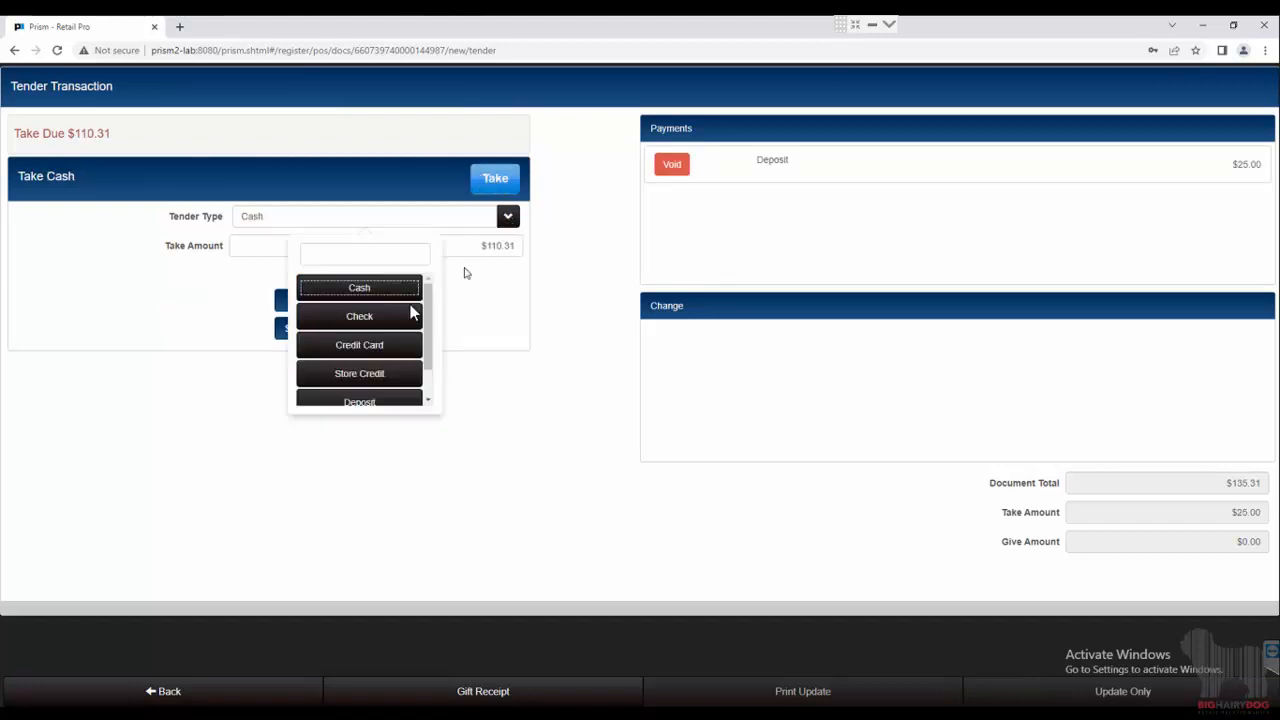
{"action": "left_click", "coordinate": [386, 376]}
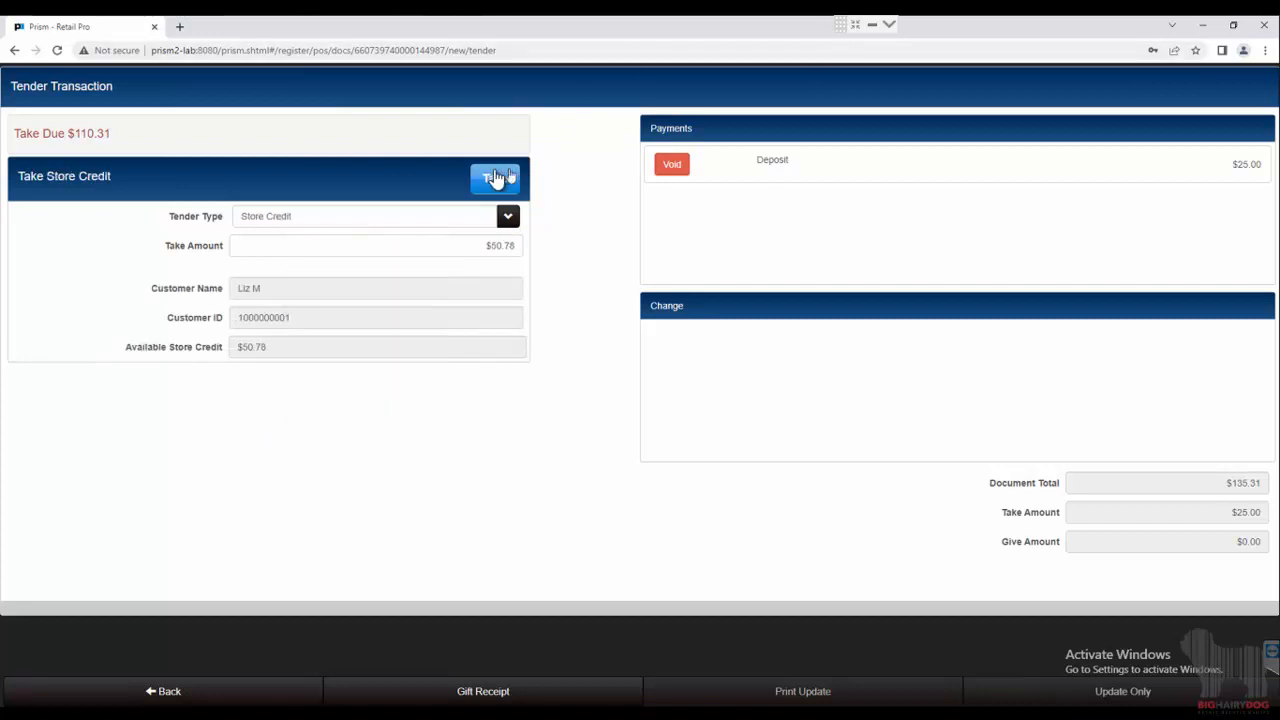
{"action": "left_click", "coordinate": [494, 178]}
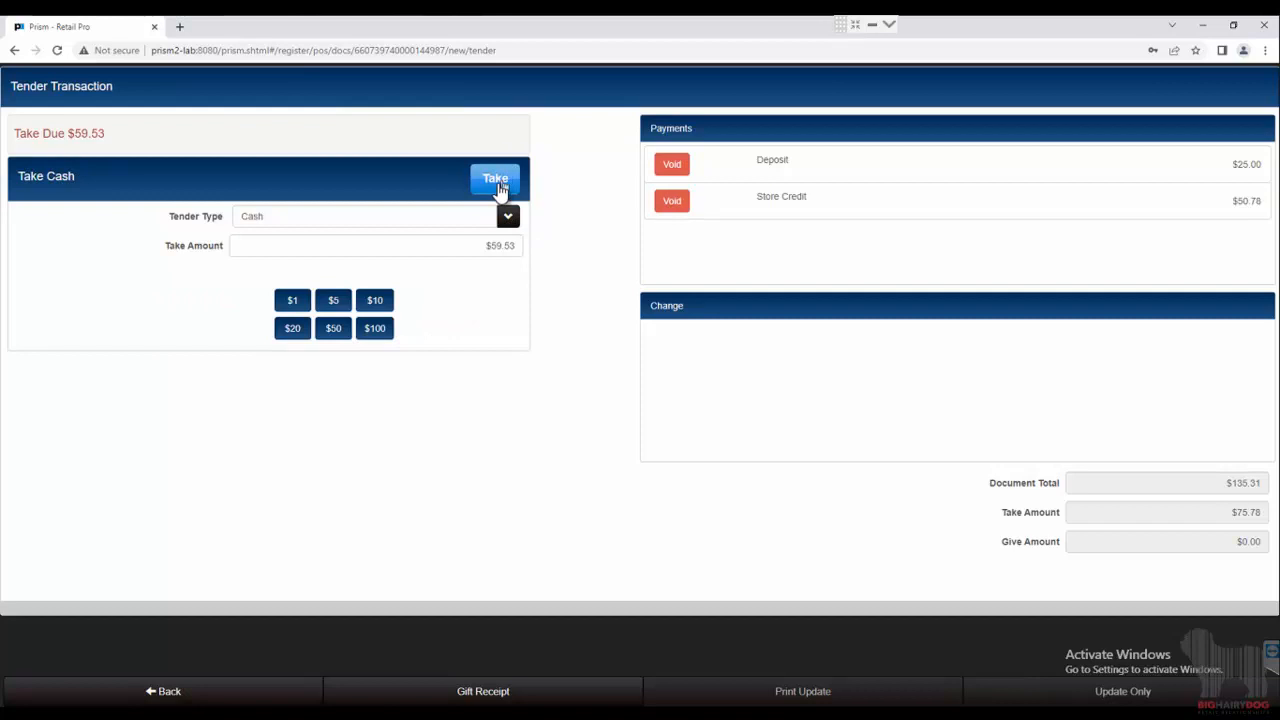
{"action": "left_click", "coordinate": [496, 180]}
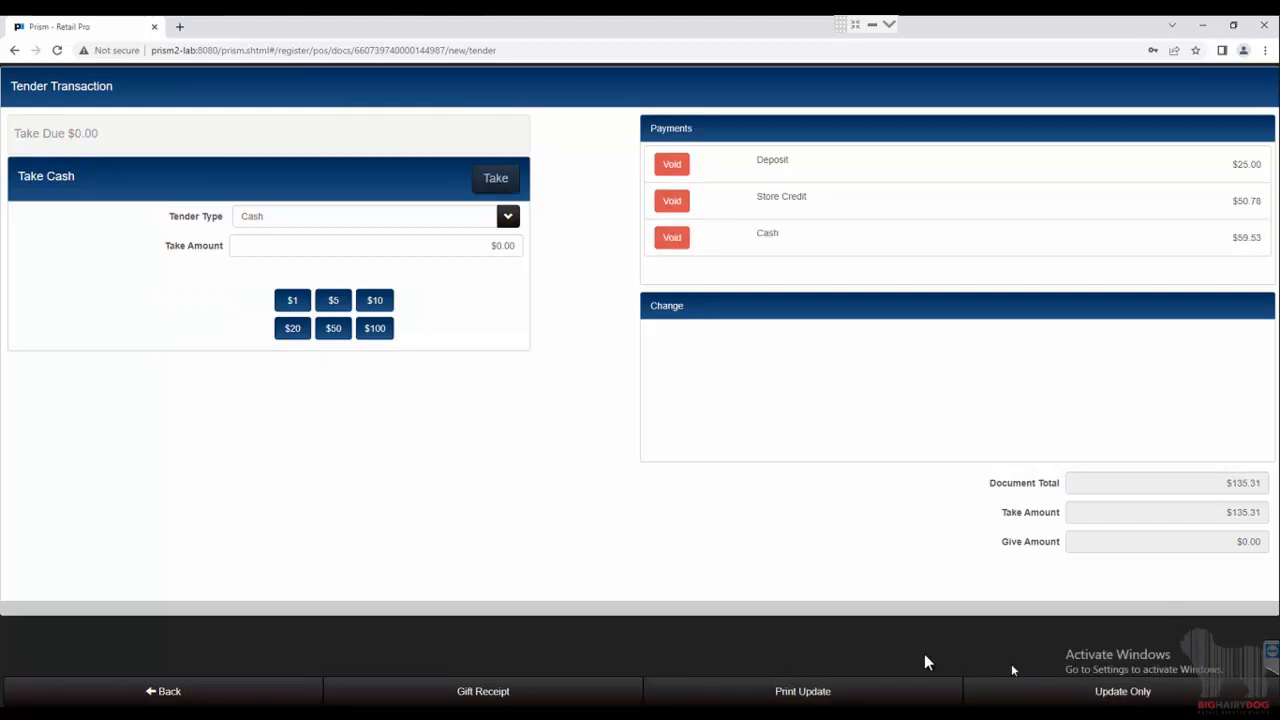
Finalize the sale through the print update, preview its receipt in the Receipt 40 Col design, and close the preview without printing
{"action": "left_click", "coordinate": [886, 697]}
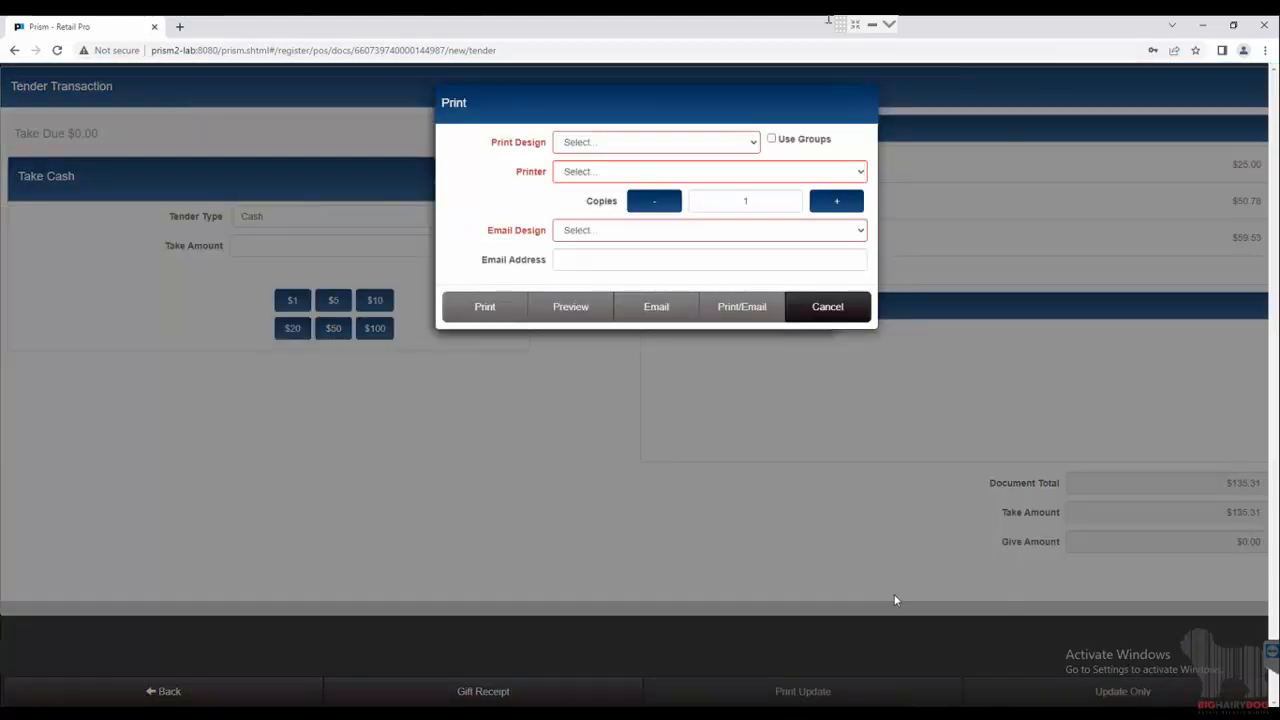
{"action": "left_click", "coordinate": [582, 146]}
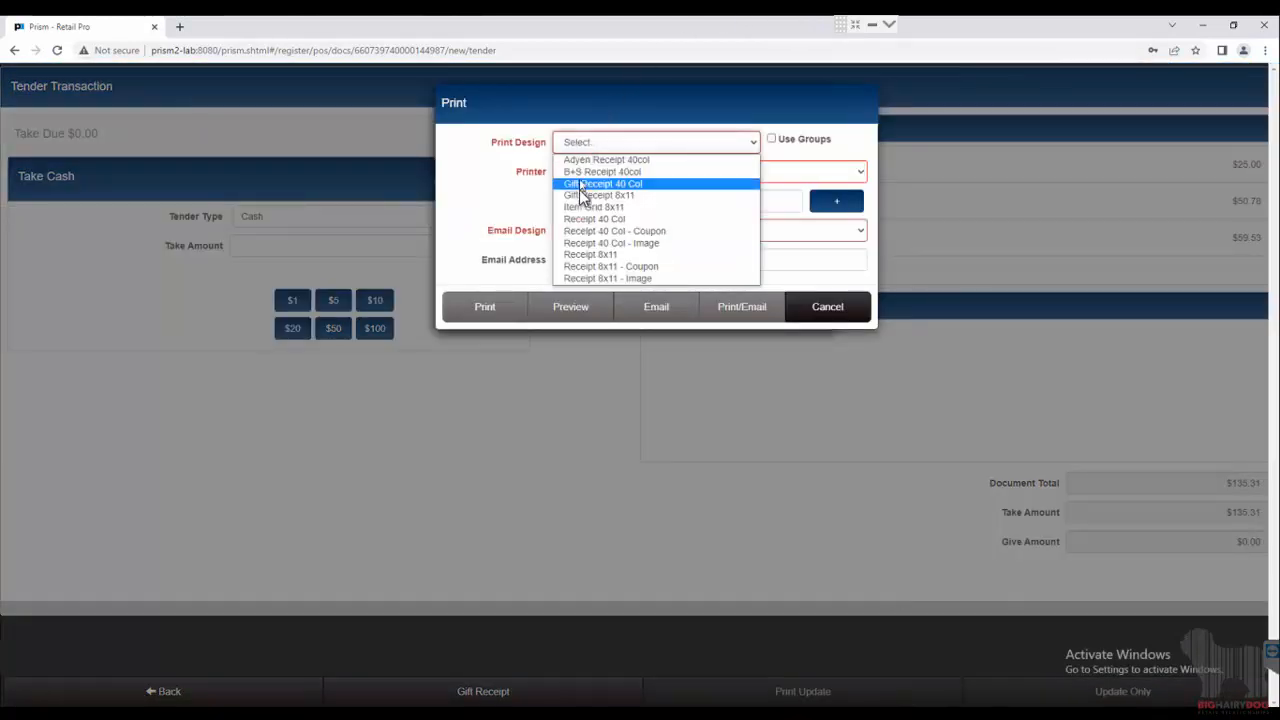
{"action": "left_click", "coordinate": [579, 219]}
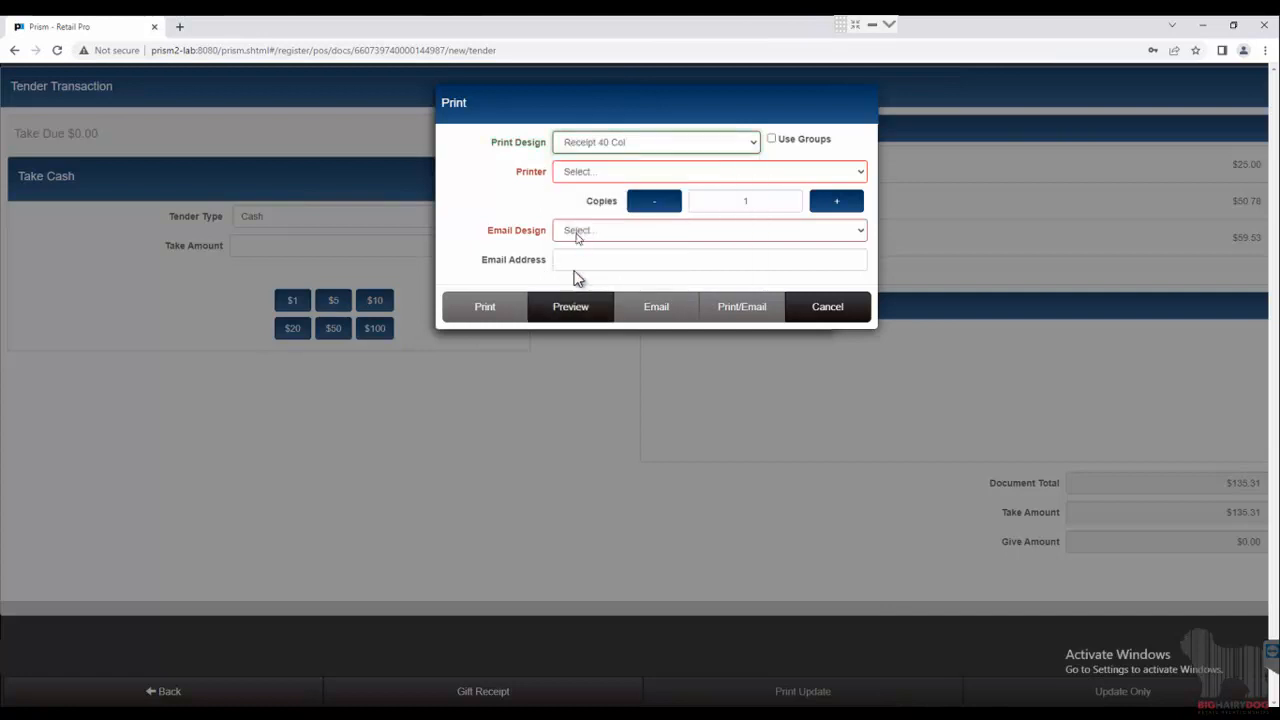
{"action": "left_click", "coordinate": [571, 308]}
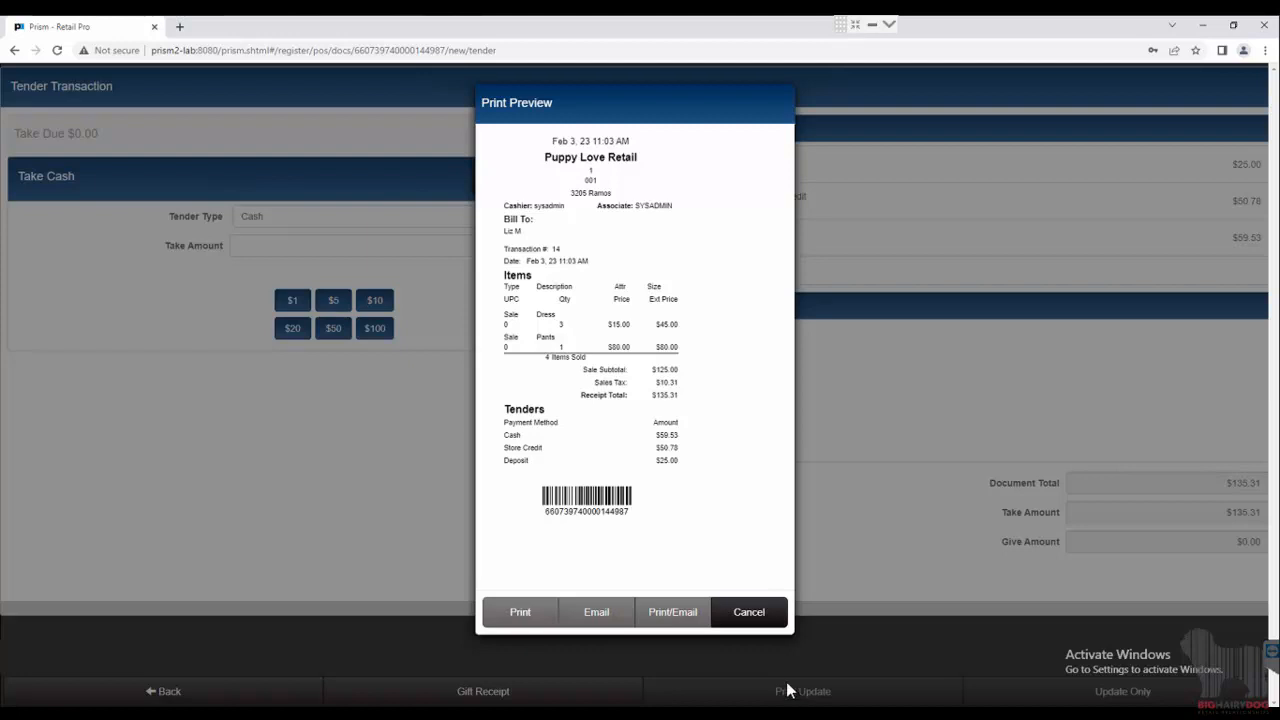
{"action": "left_click", "coordinate": [740, 607]}
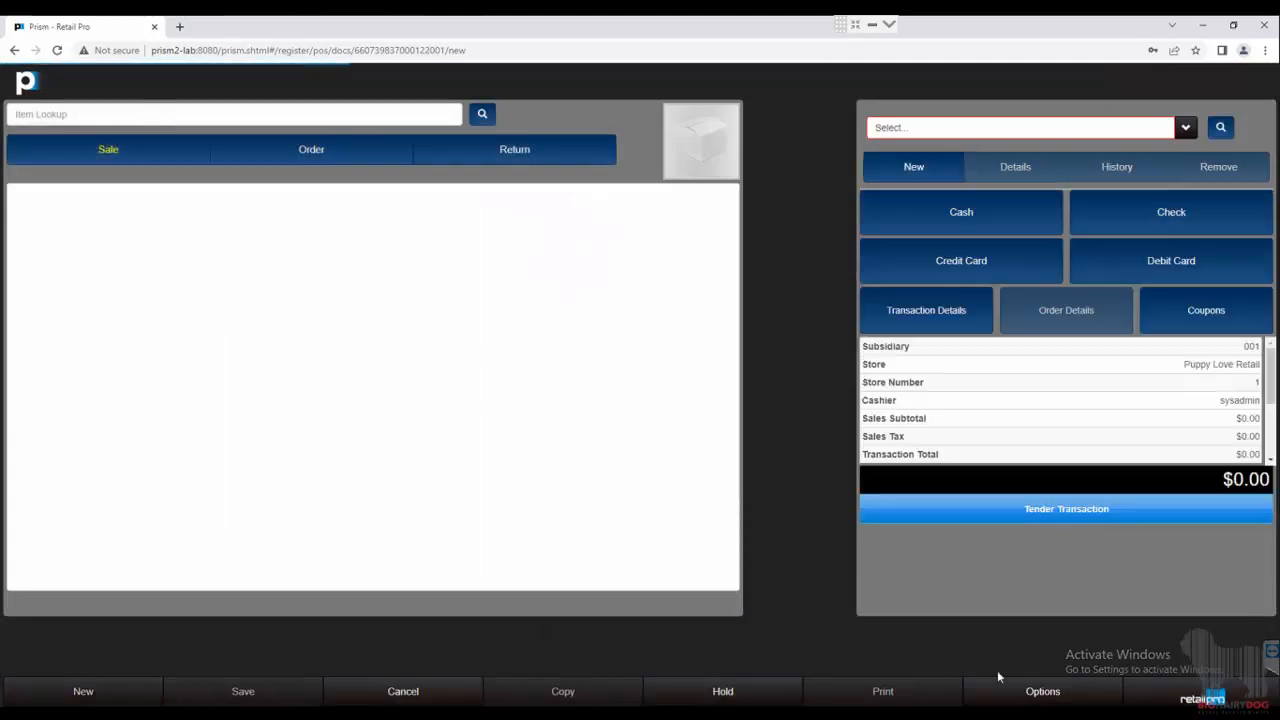
Return to the Point of Sale home page and search the transaction lookup for the All Orders transaction type
{"action": "left_click", "coordinate": [1214, 697]}
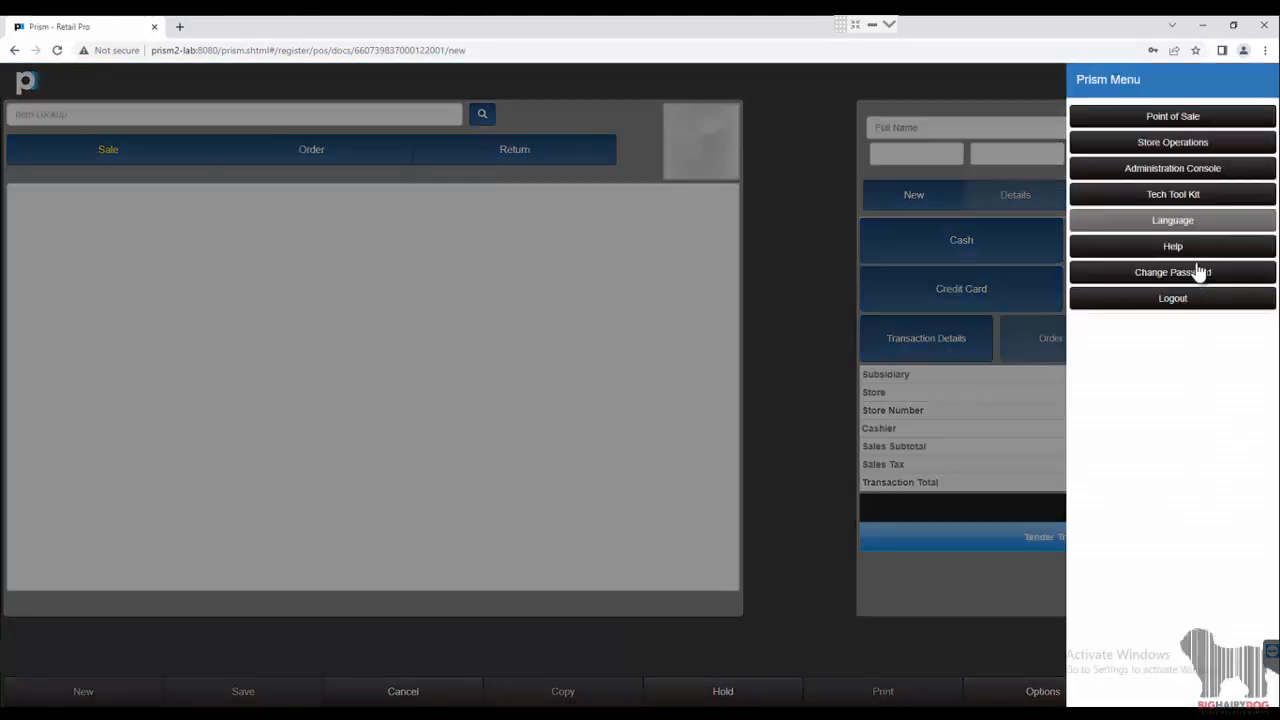
{"action": "left_click", "coordinate": [1162, 125]}
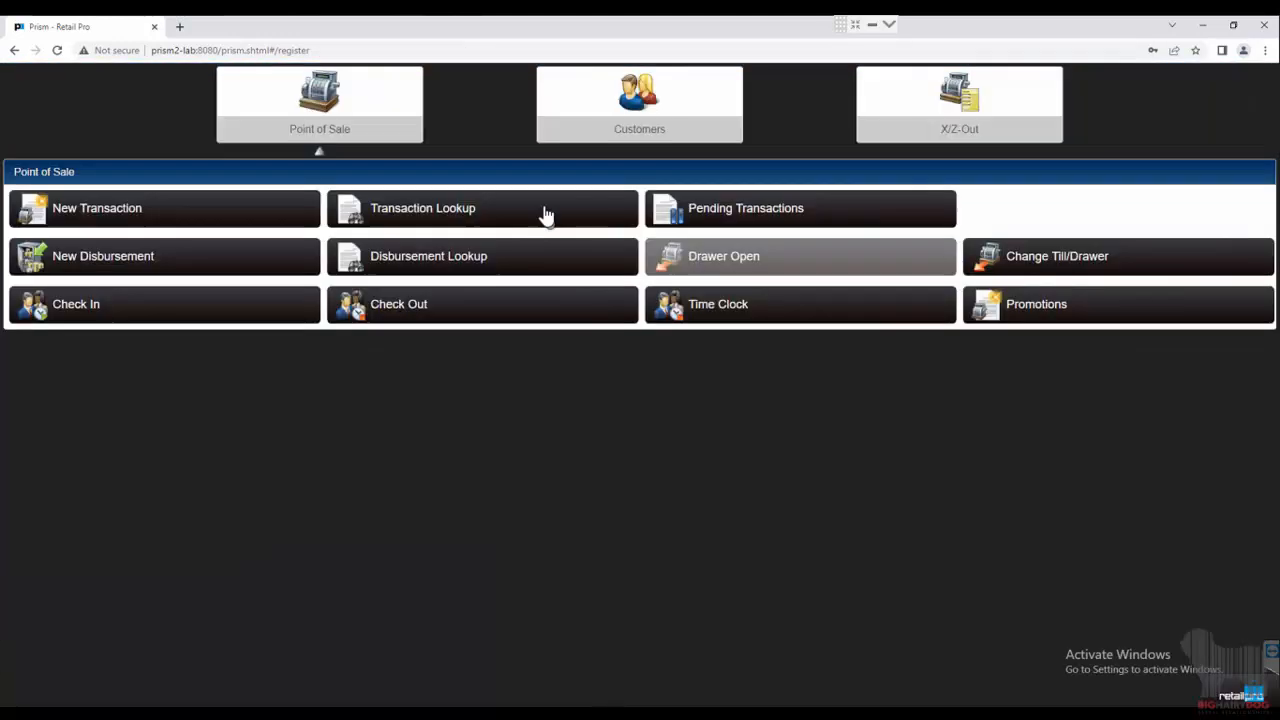
{"action": "left_click", "coordinate": [518, 223]}
{"action": "left_click", "coordinate": [71, 456]}
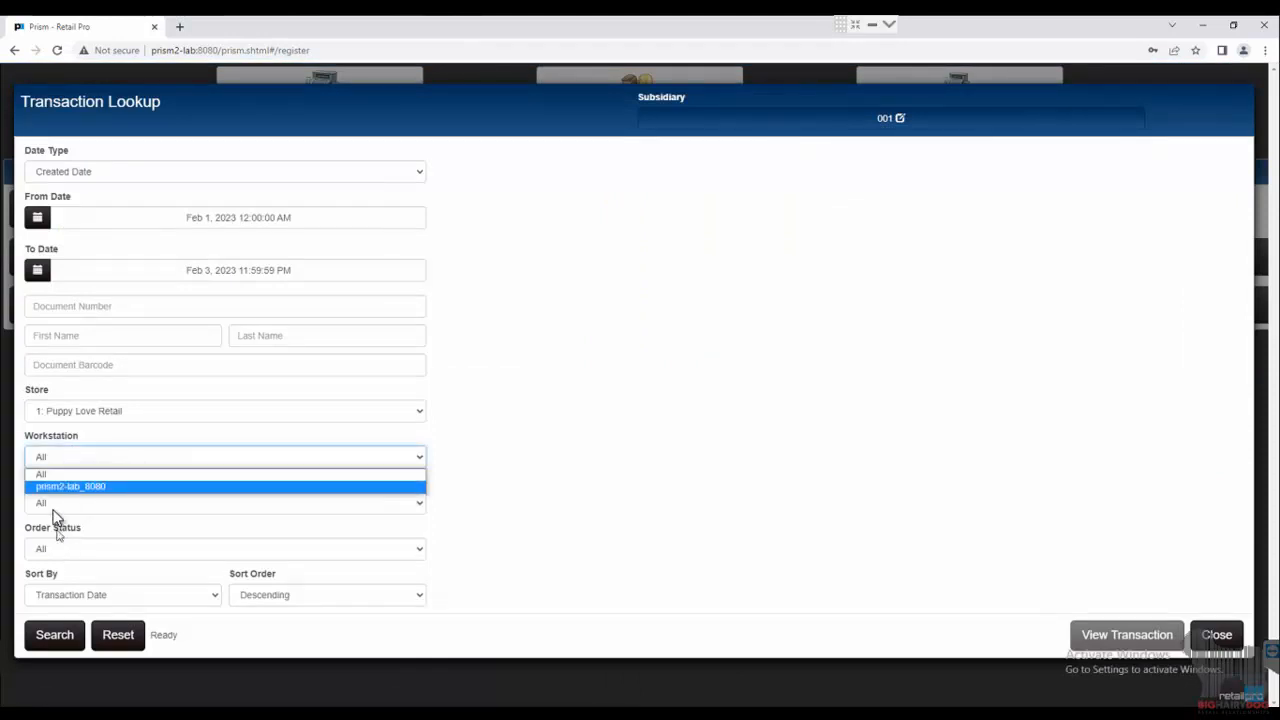
{"action": "left_click", "coordinate": [51, 527]}
{"action": "left_click", "coordinate": [58, 505]}
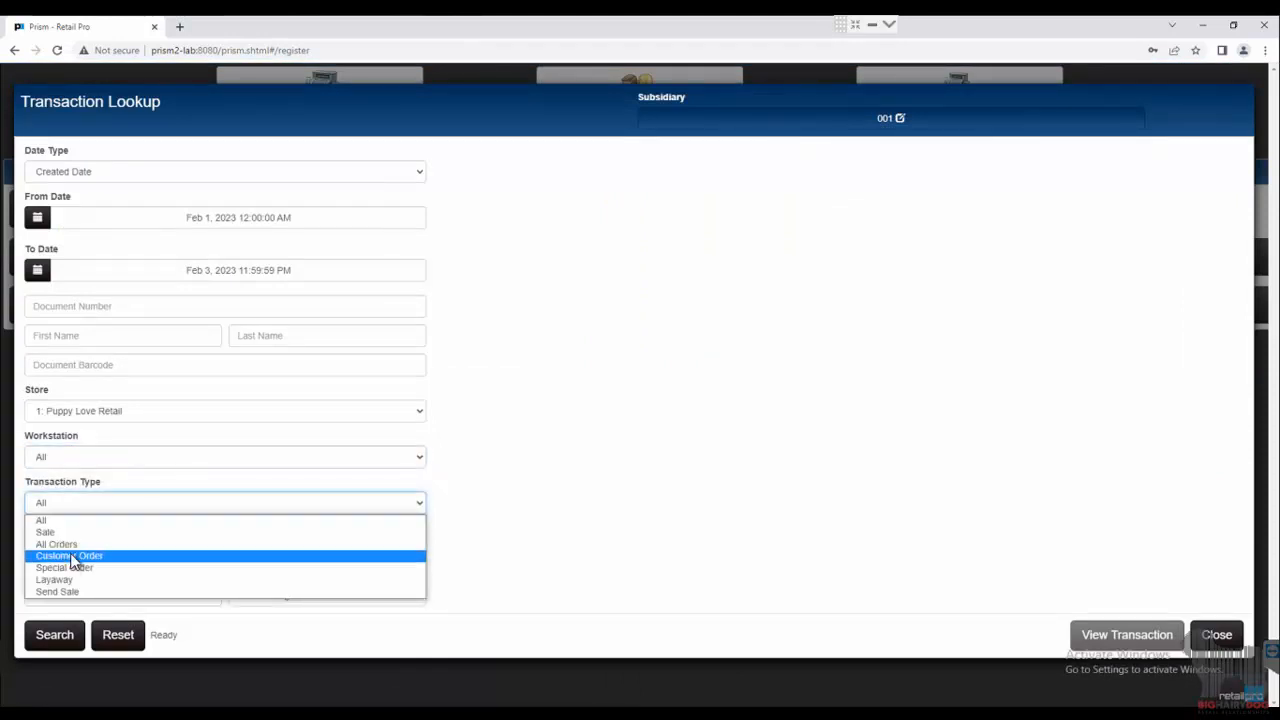
{"action": "left_click", "coordinate": [70, 546]}
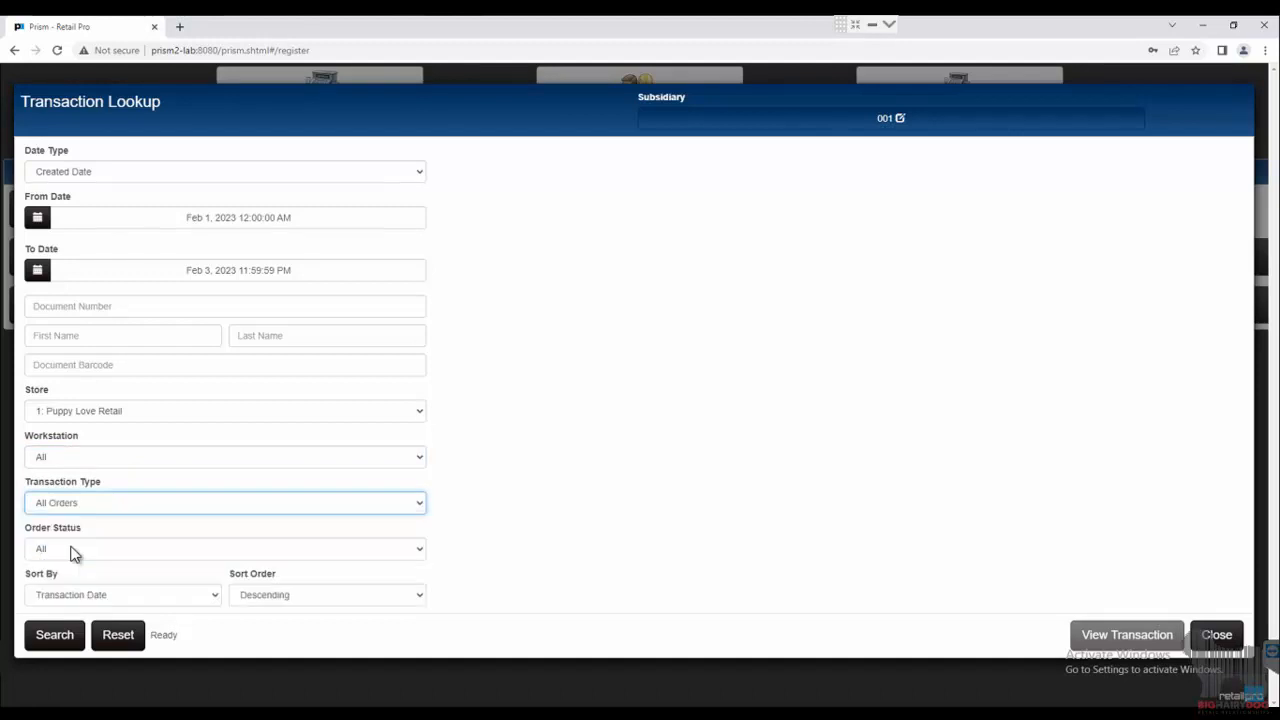
{"action": "left_click", "coordinate": [60, 640]}
Open the found customer order, review its order details options, and dismiss them without changes
{"action": "left_click", "coordinate": [573, 179]}
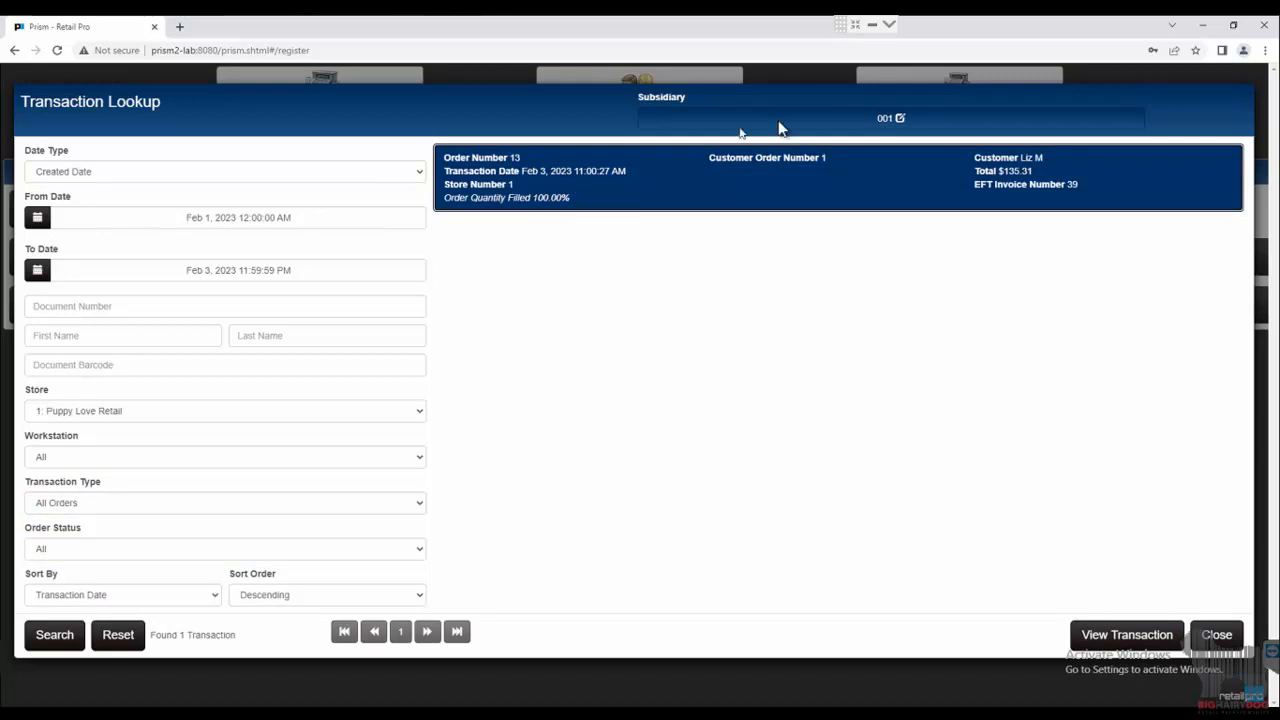
{"action": "double_click", "coordinate": [768, 163]}
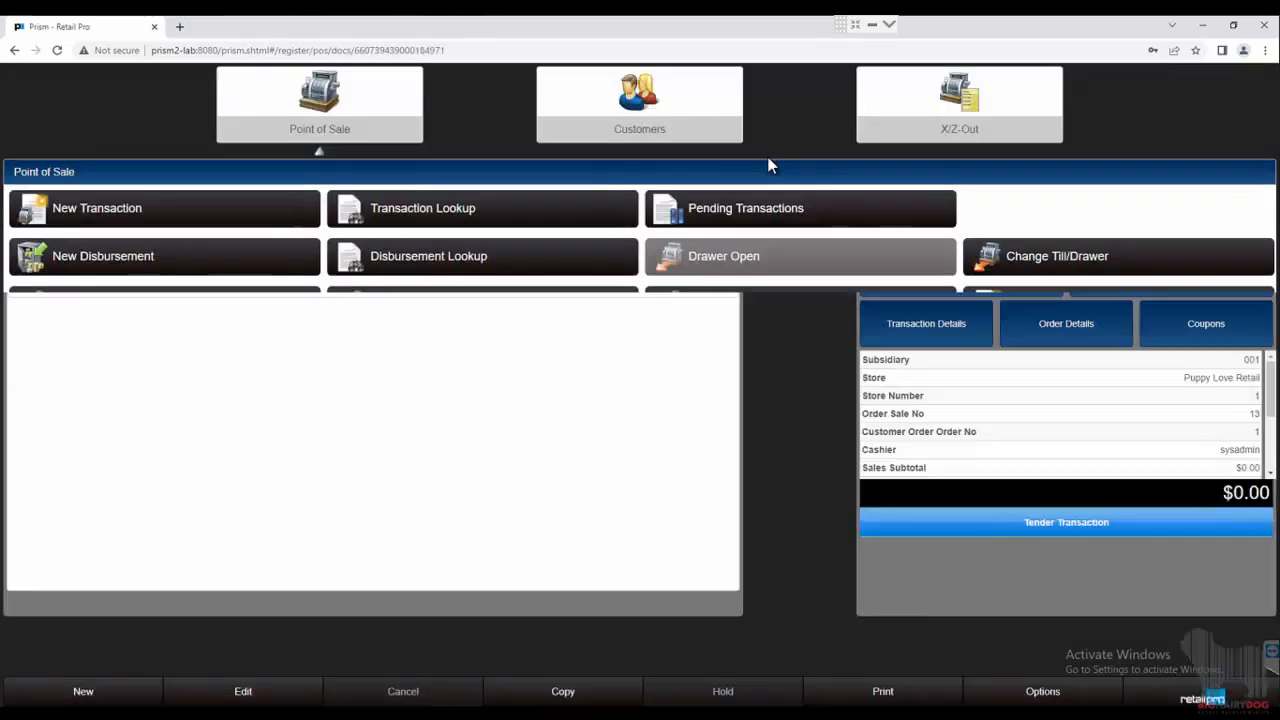
{"action": "left_click", "coordinate": [1025, 318]}
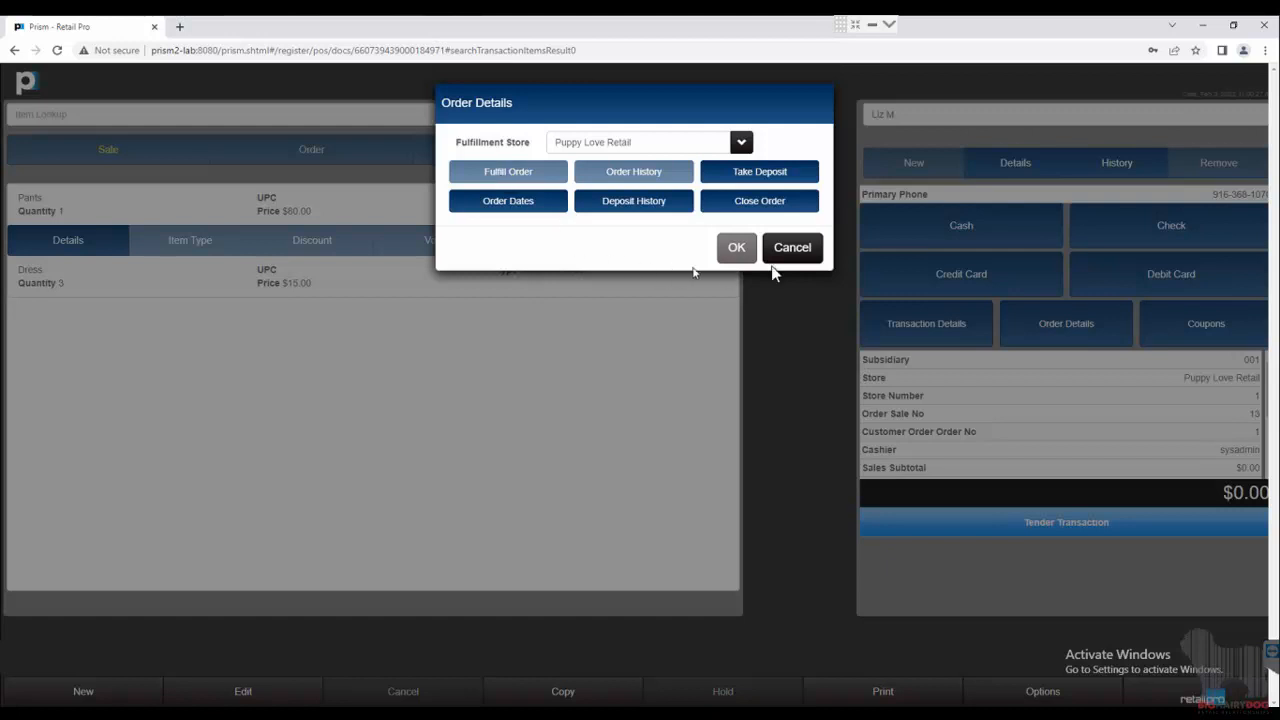
{"action": "left_click", "coordinate": [791, 247]}
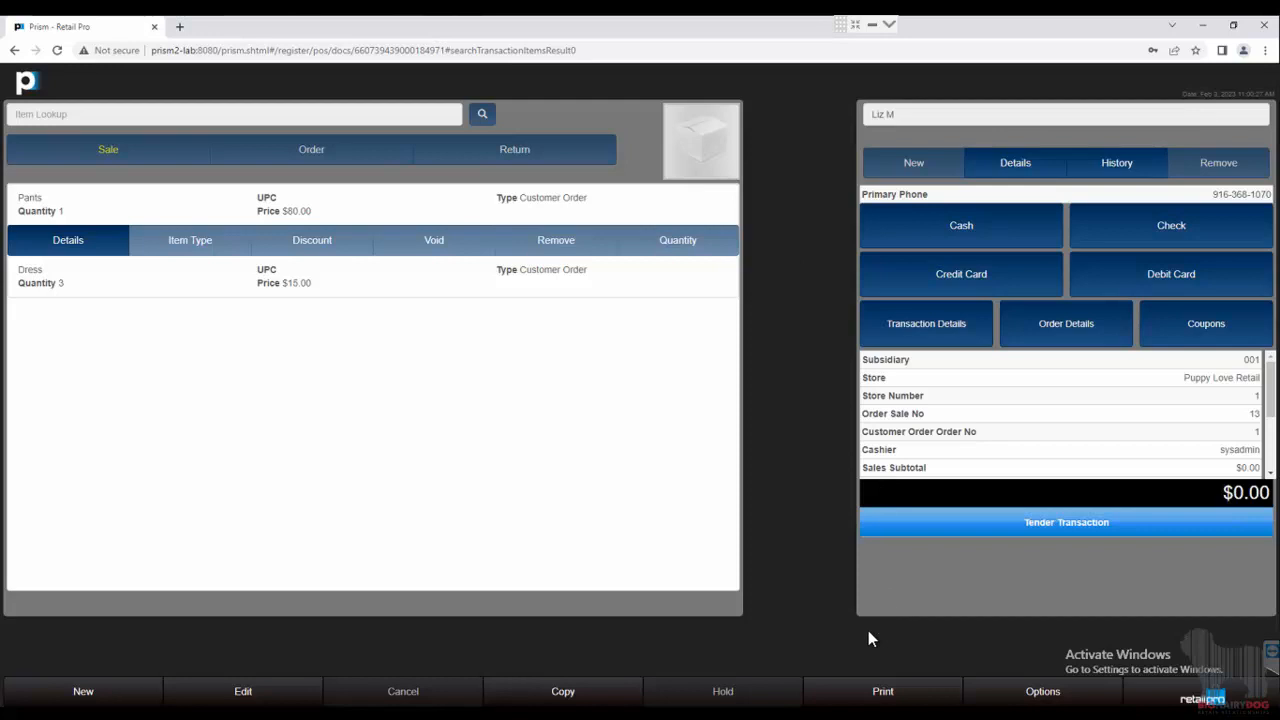
Preview the customer order's receipt in the Receipt 40 Col design, examine its order lines, tenders and order summary, and close it
{"action": "left_click", "coordinate": [882, 693]}
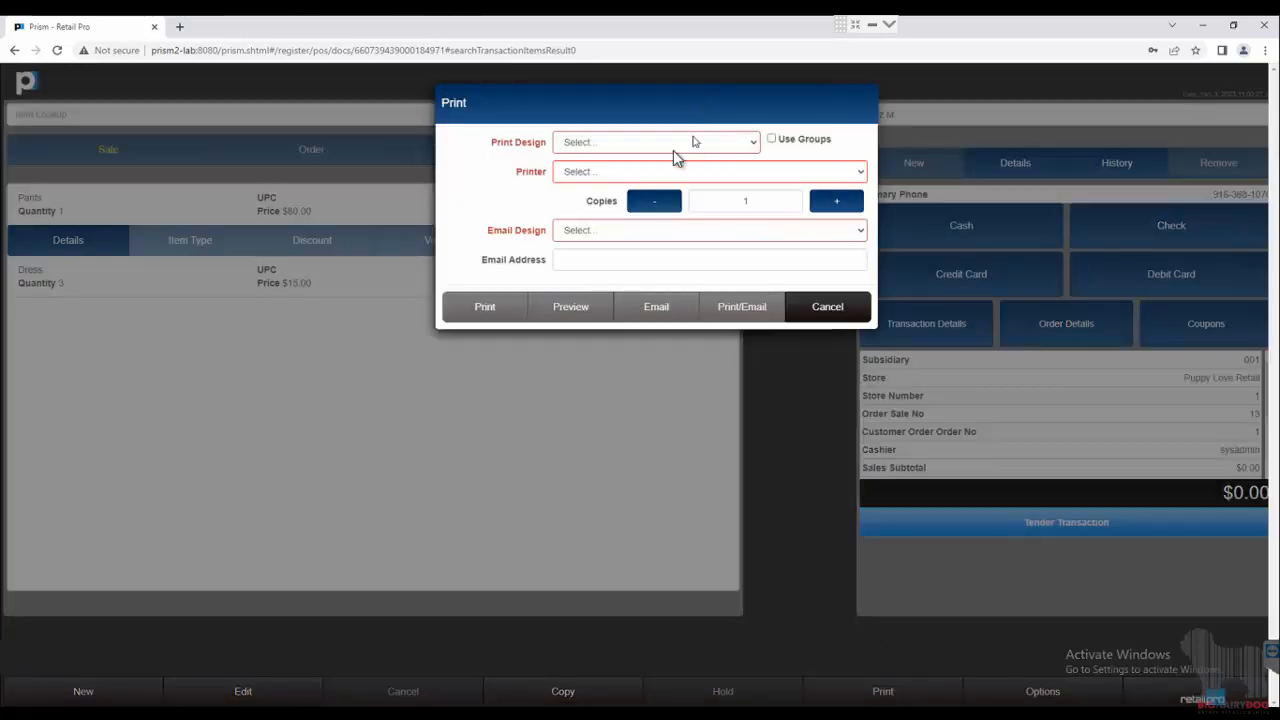
{"action": "left_click", "coordinate": [668, 145]}
{"action": "left_click", "coordinate": [622, 219]}
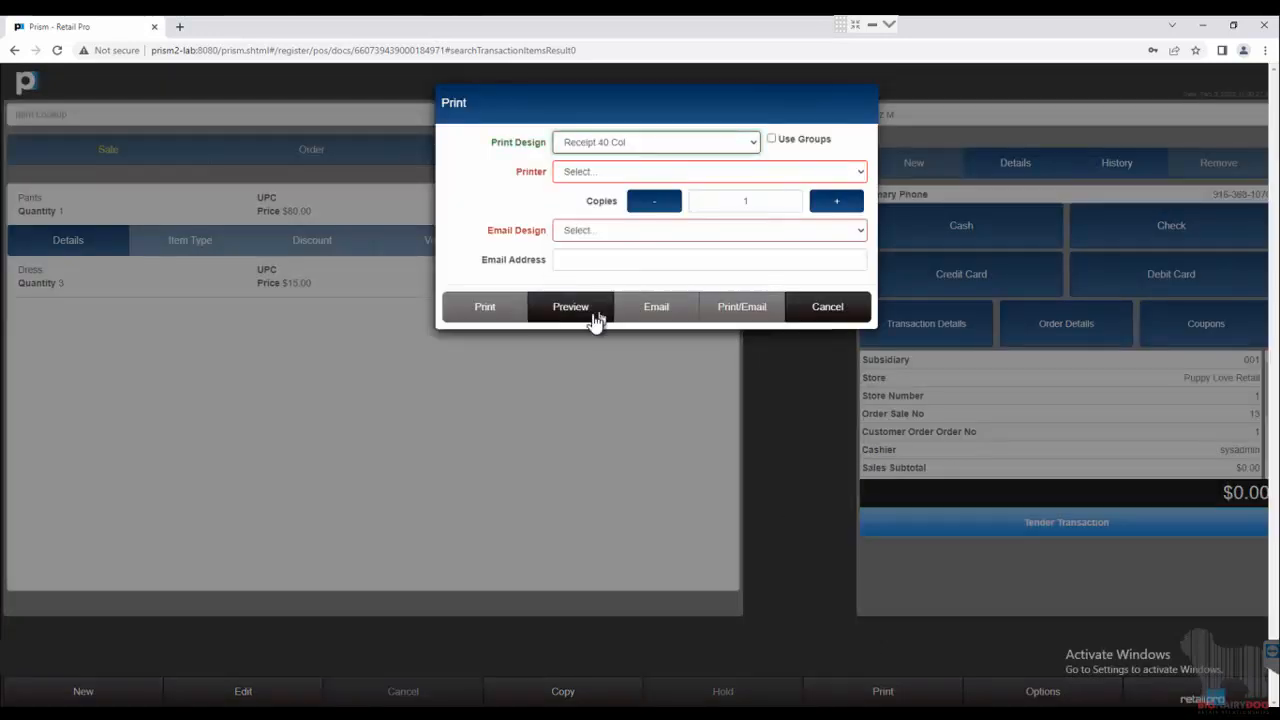
{"action": "left_click", "coordinate": [598, 305]}
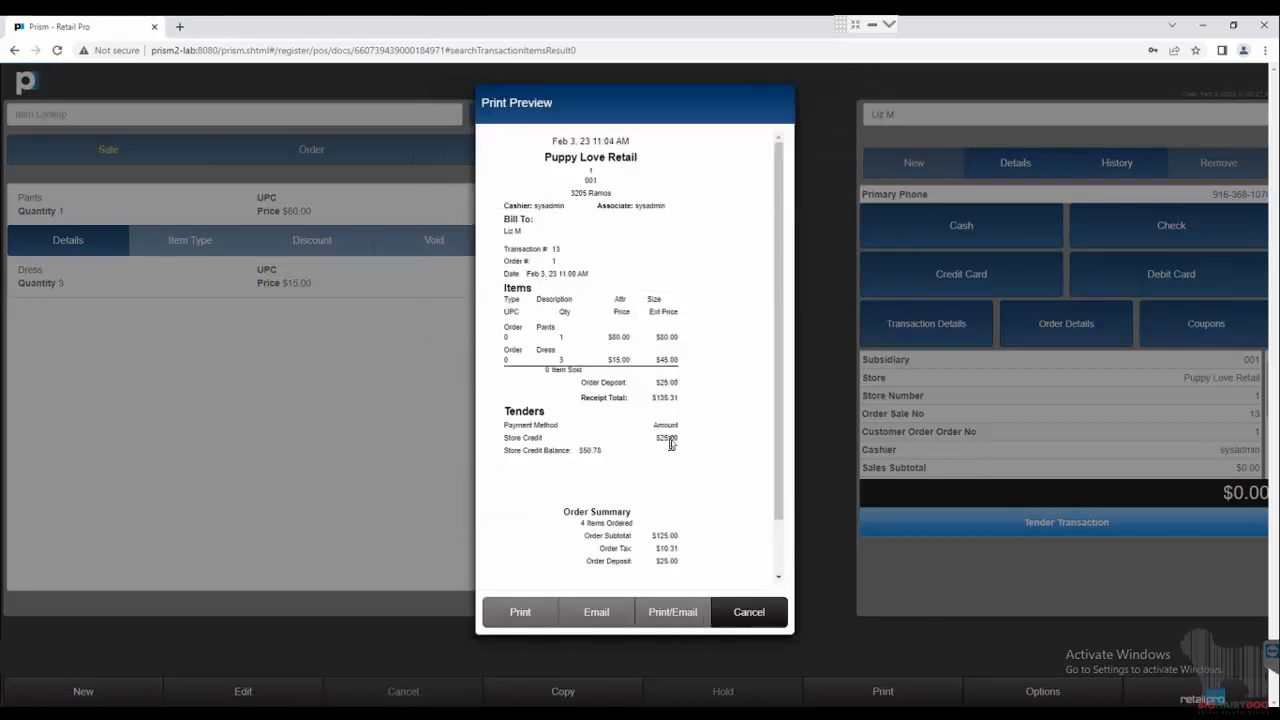
{"action": "scroll", "coordinate": [669, 434], "scroll_direction": "down", "scroll_amount": 1}
{"action": "scroll", "coordinate": [669, 434], "scroll_direction": "down", "scroll_amount": 1}
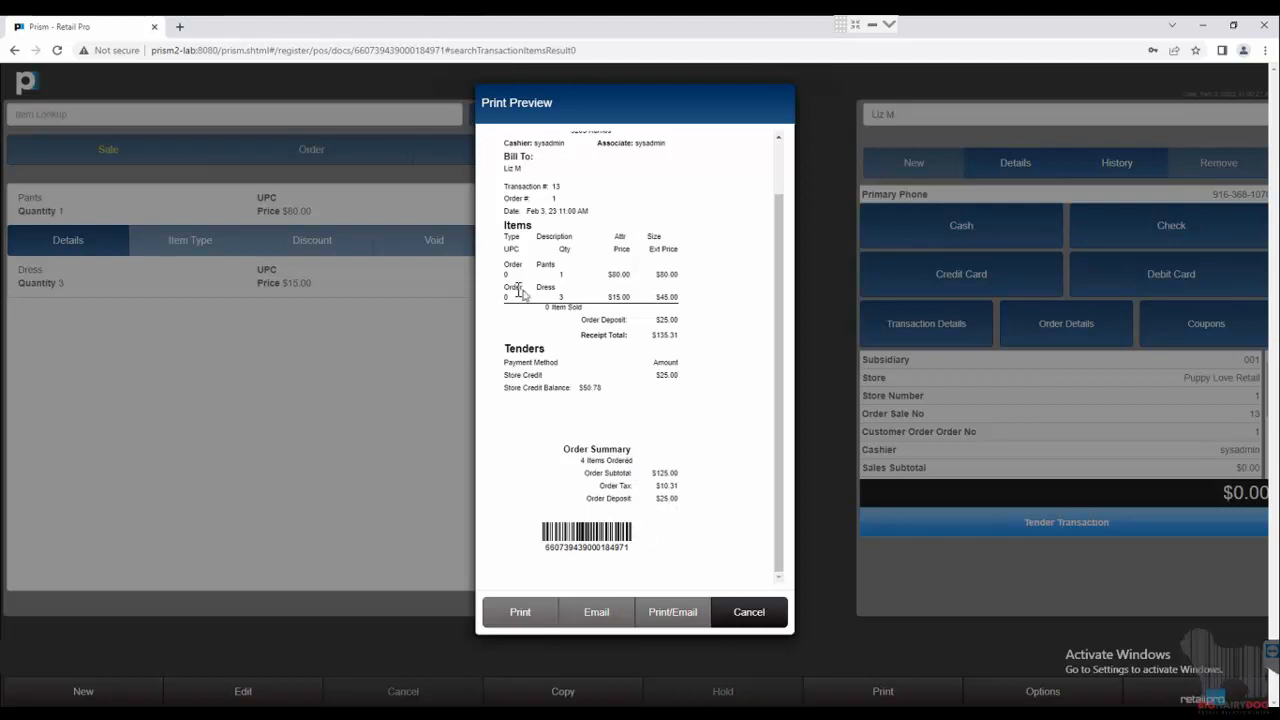
{"action": "left_click_drag", "start_coordinate": [505, 264], "coordinate": [513, 298]}
{"action": "left_click", "coordinate": [694, 381]}
{"action": "left_click", "coordinate": [766, 622]}
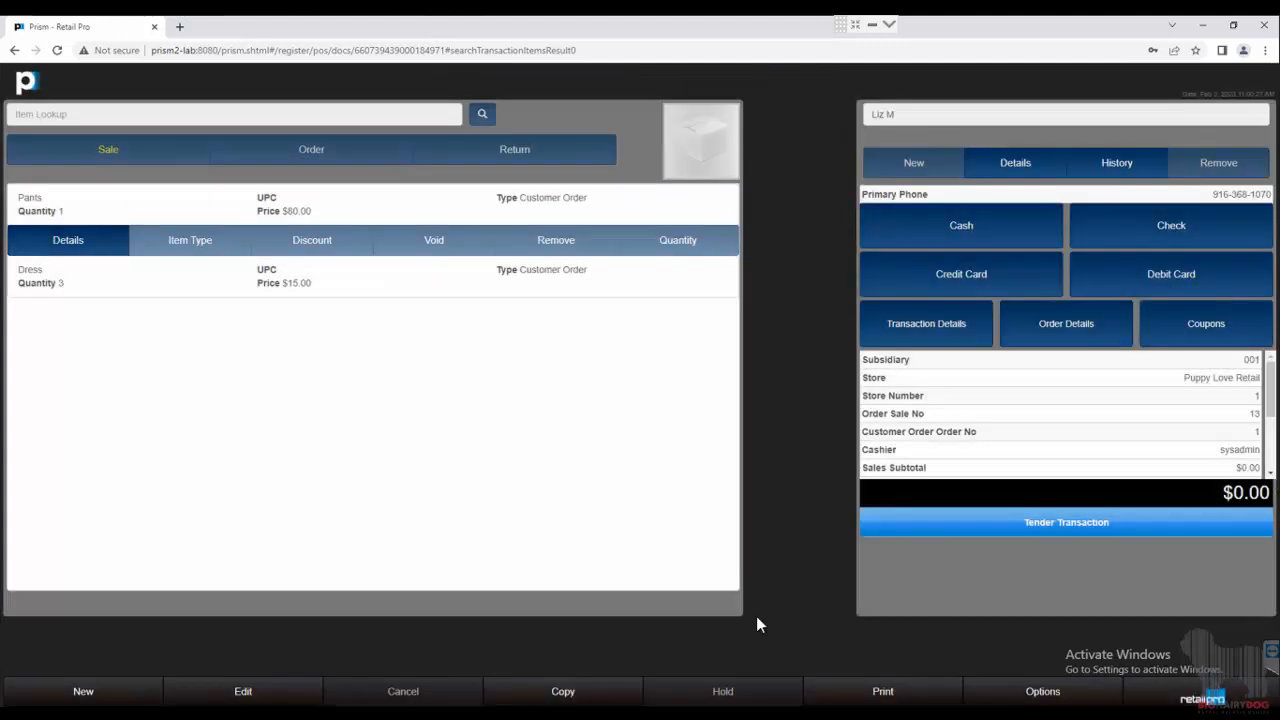